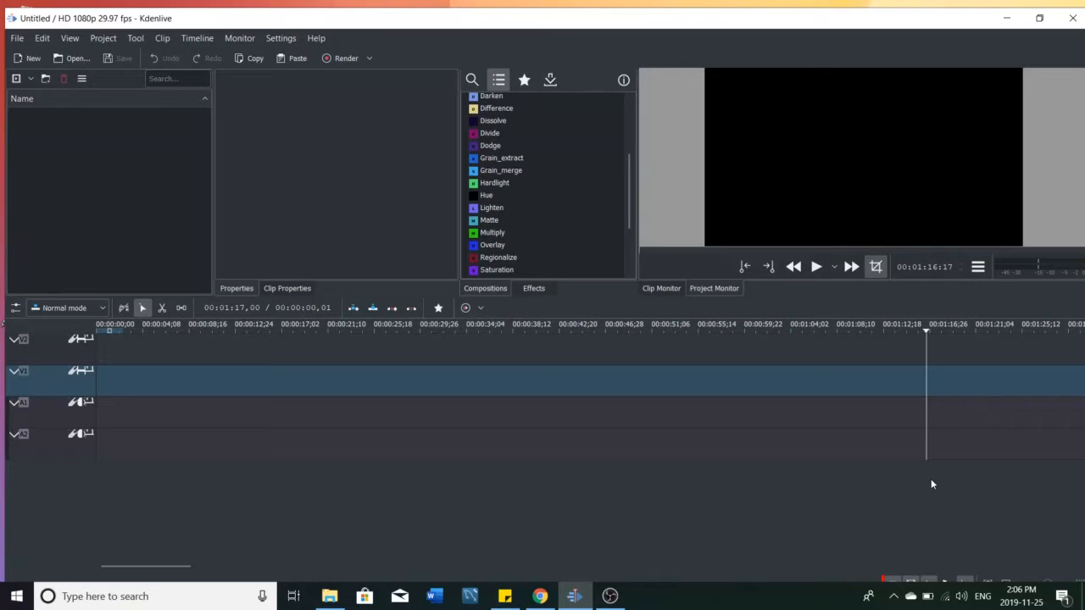
Create two folders named Audio and Video in the project bin
right_click(48, 129)
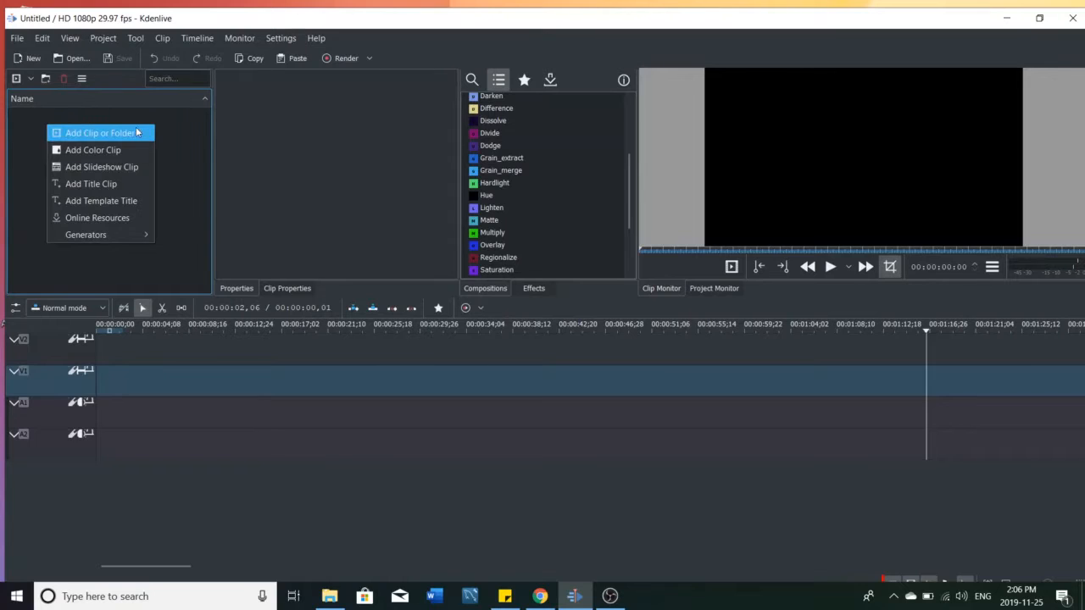
click(31, 112)
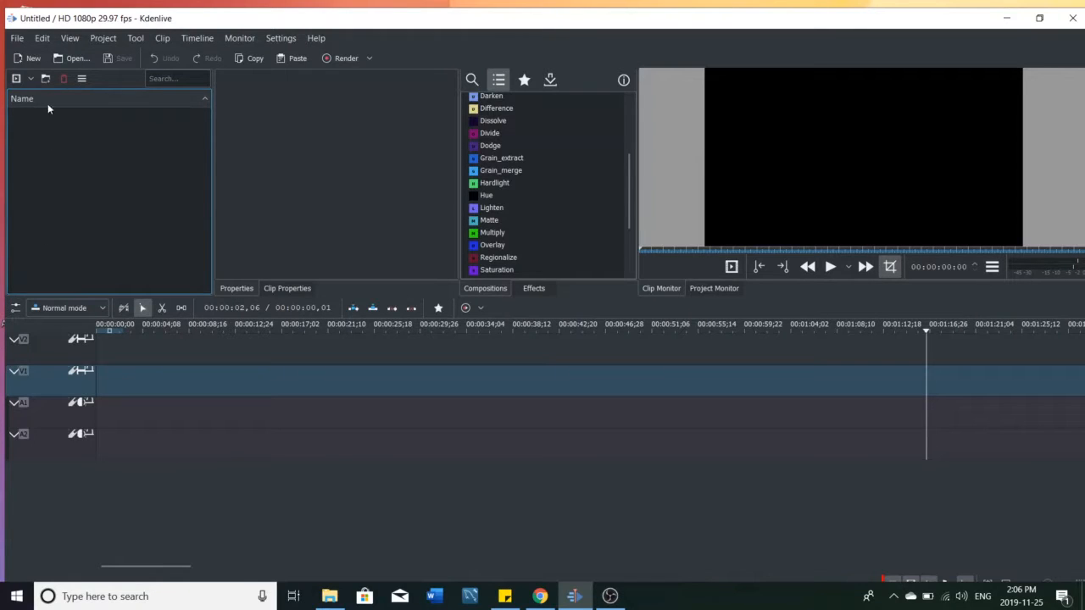
click(45, 78)
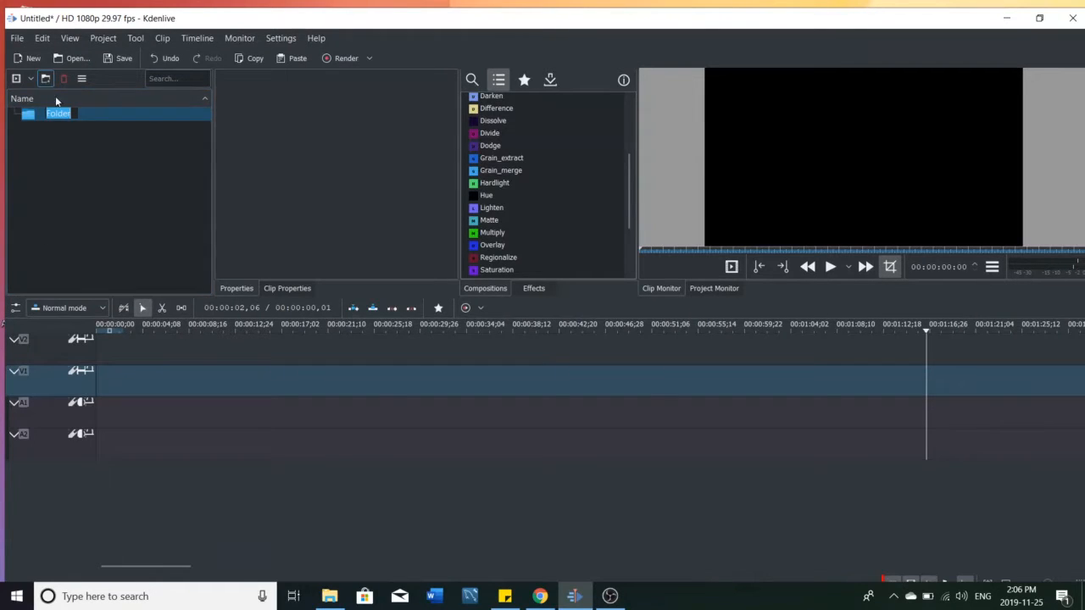
text(Audio)
click(78, 145)
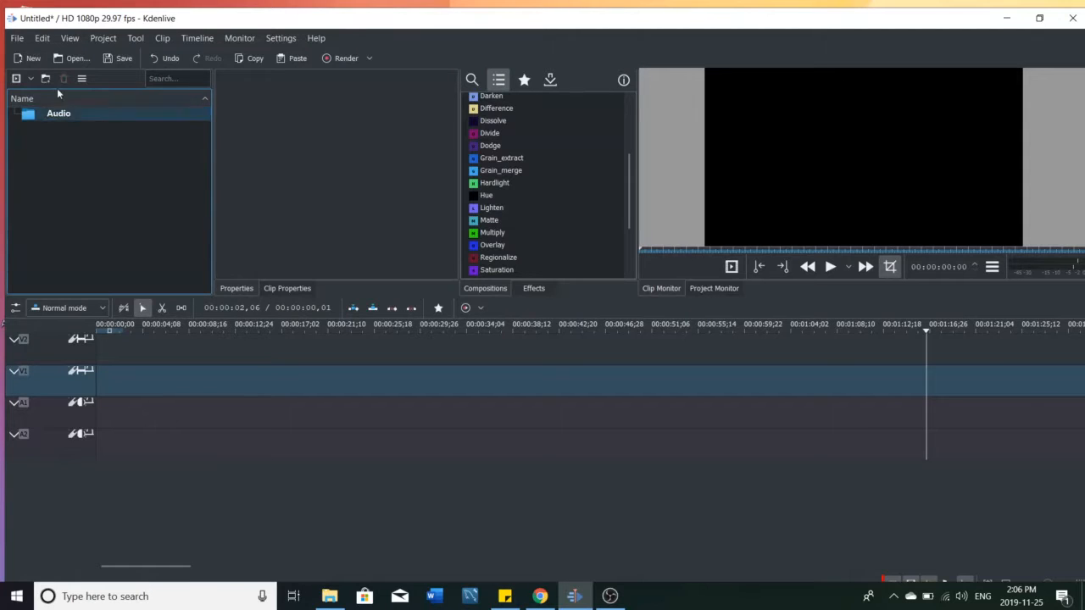
click(45, 79)
text(Video)
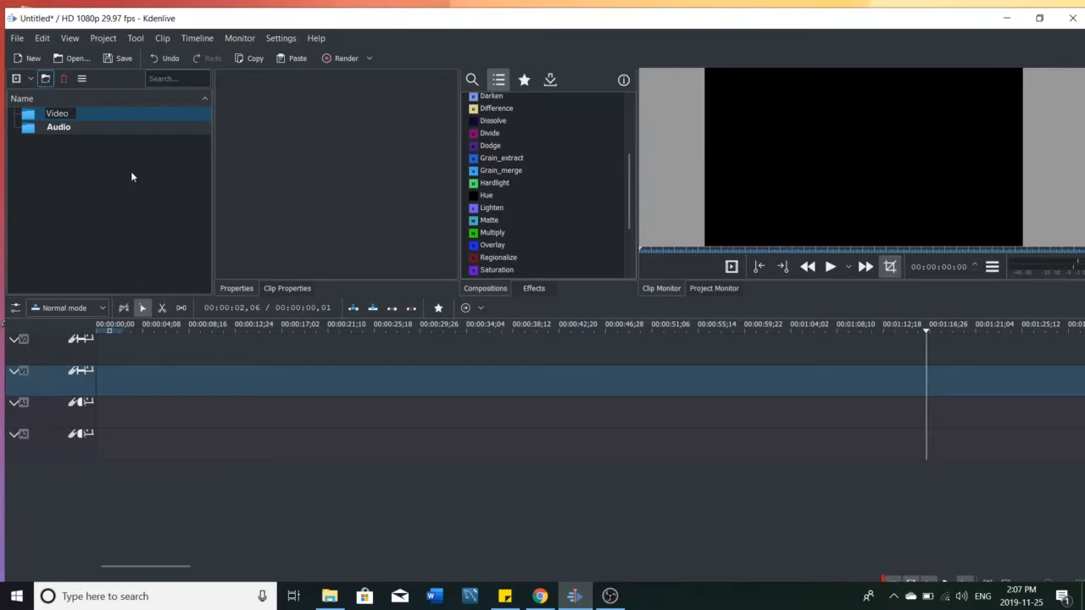
click(80, 212)
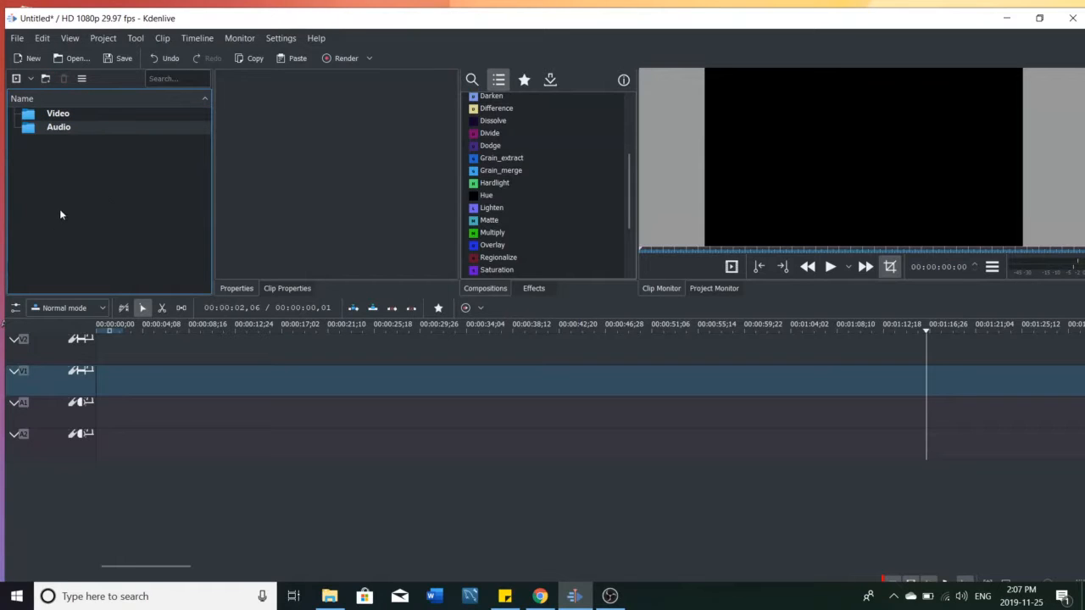
Import Start clip.AVI and second angle.AVI into the Video folder and switch the project to the 1280x720 24.00fps clip profile
click(59, 127)
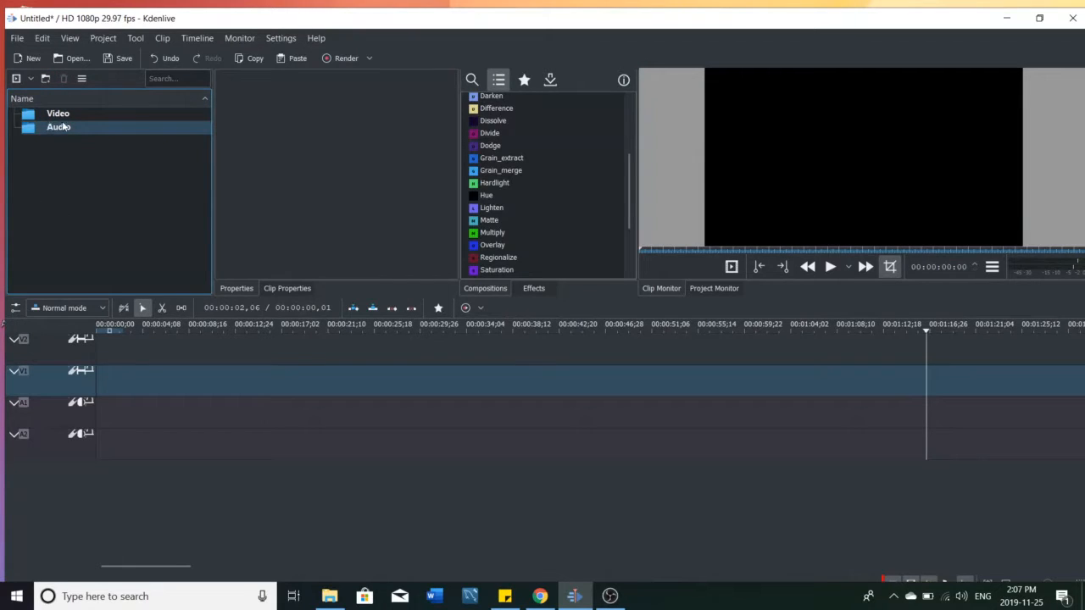
click(68, 116)
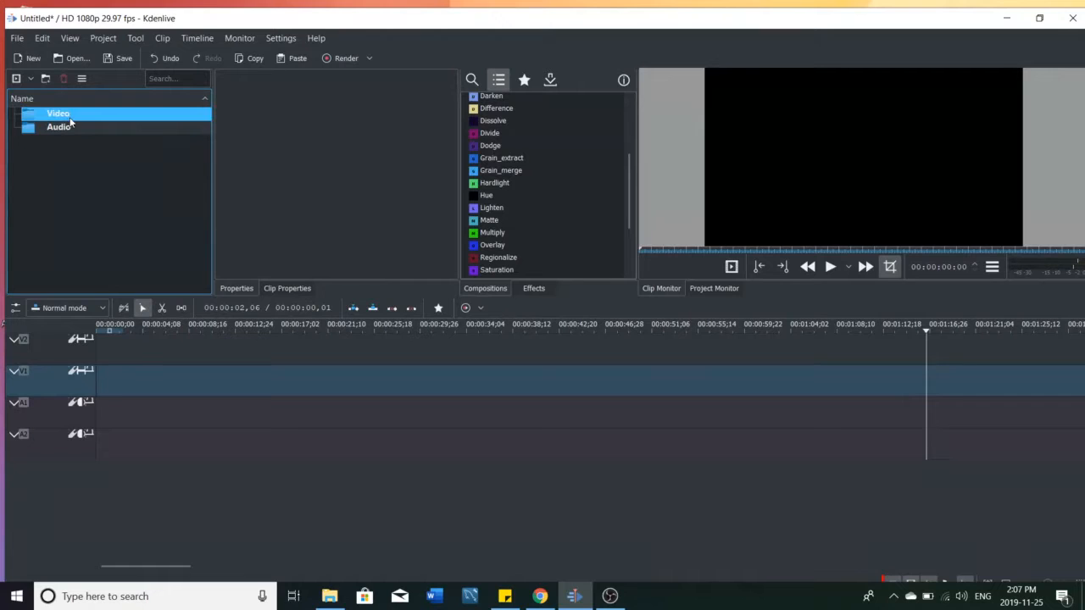
click(32, 79)
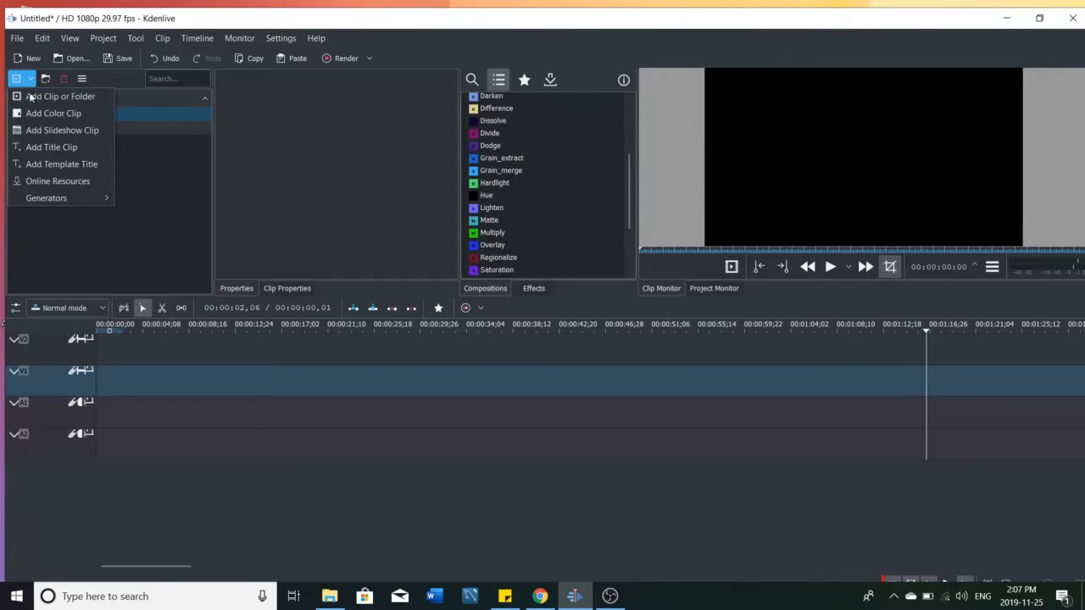
click(51, 96)
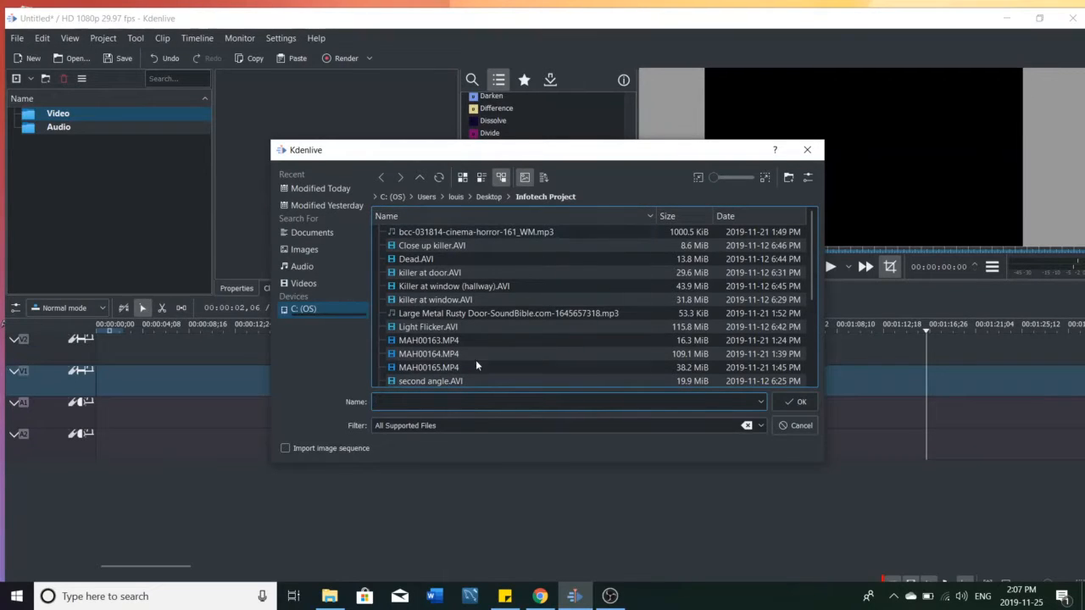
scroll(449, 339, down, 4)
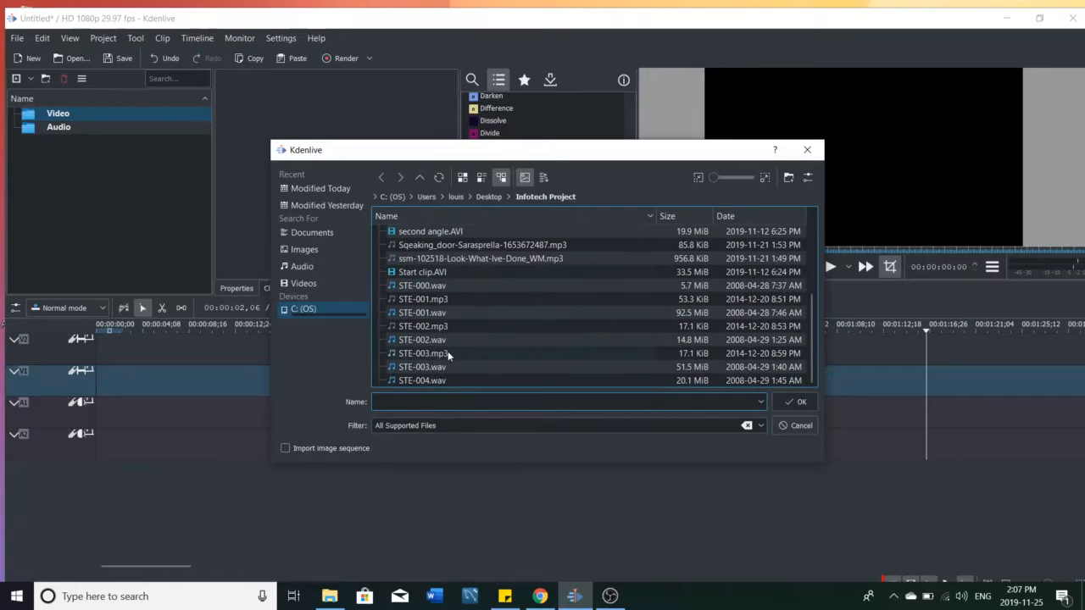
click(436, 272)
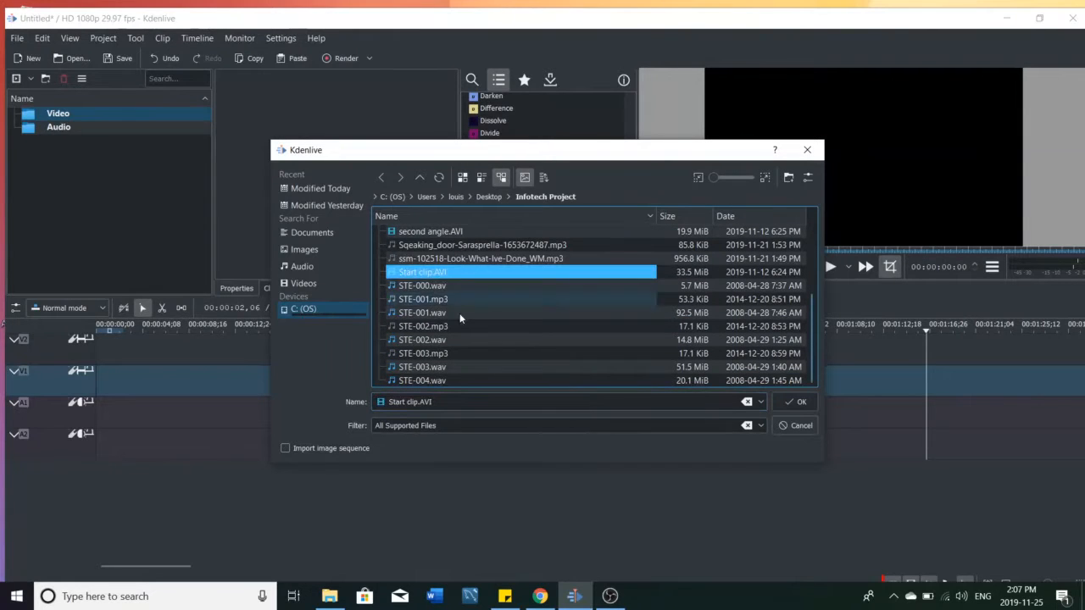
scroll(462, 320, up, 1)
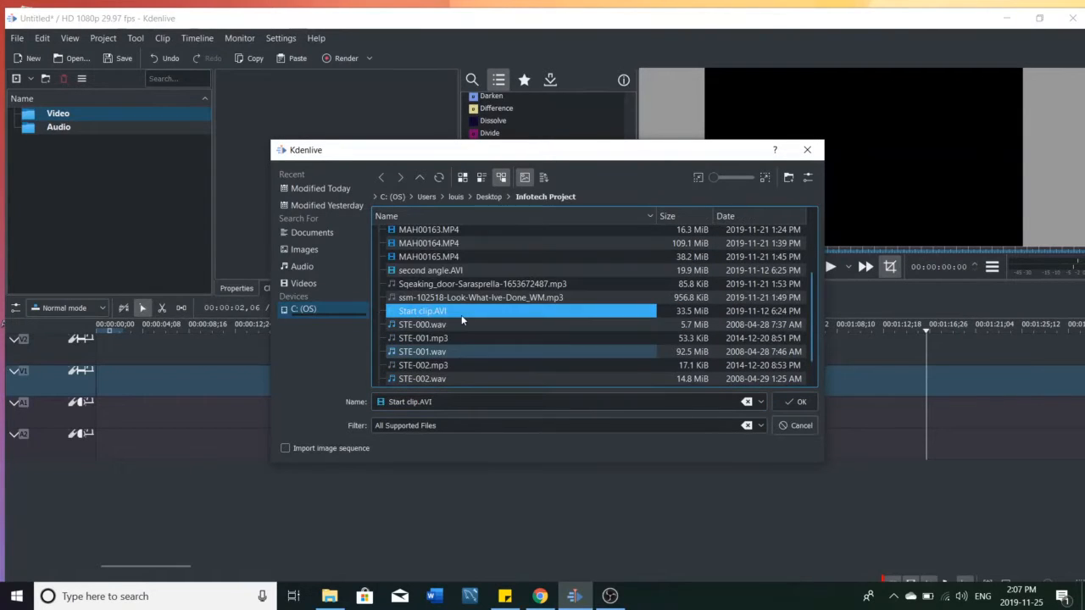
ctrl+click(430, 271)
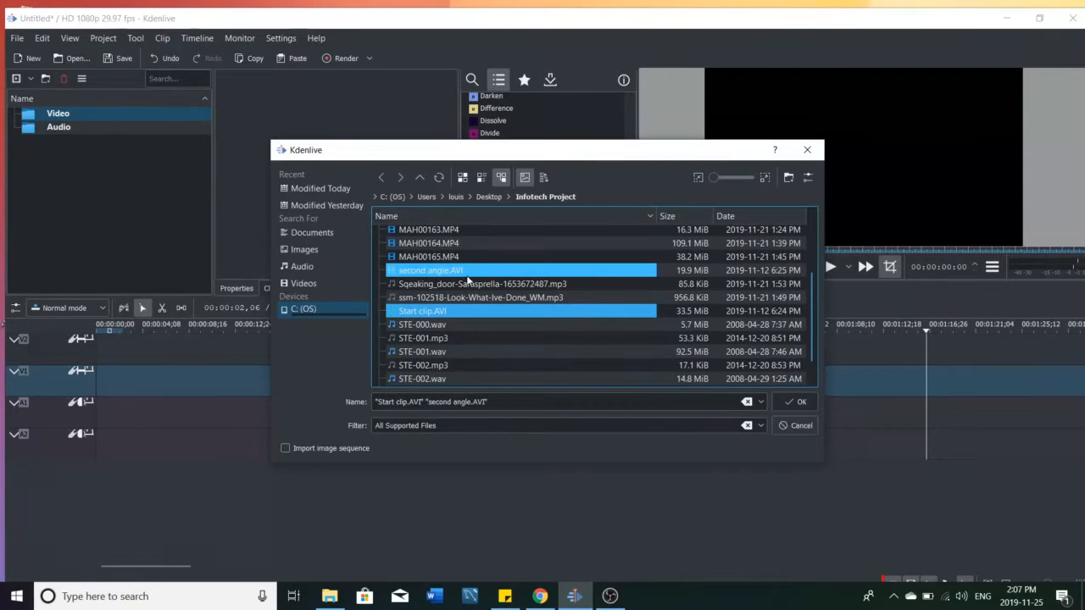
click(802, 403)
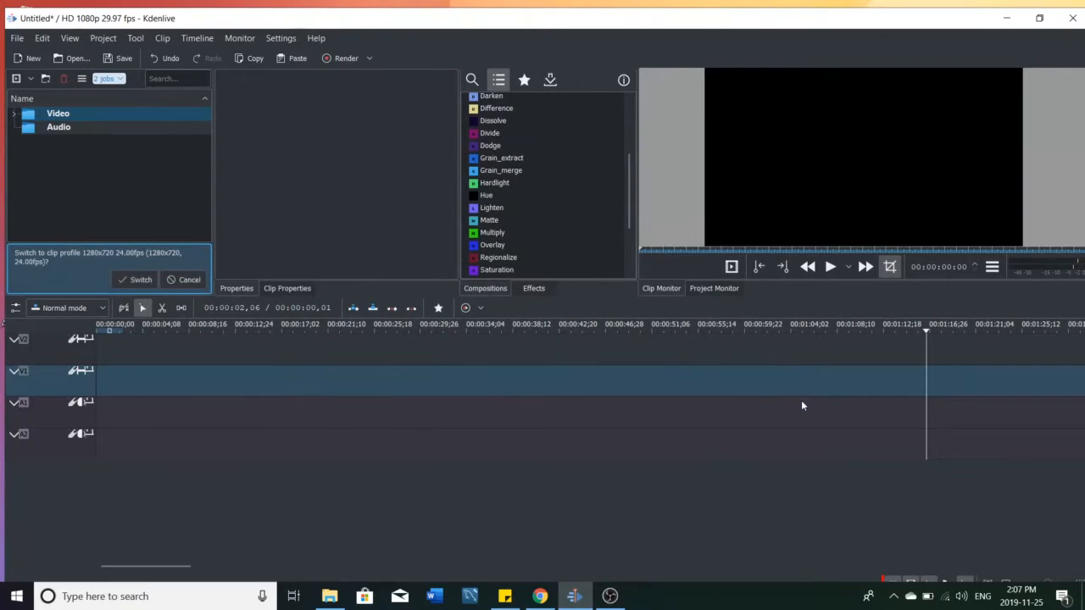
click(137, 279)
double_click(56, 115)
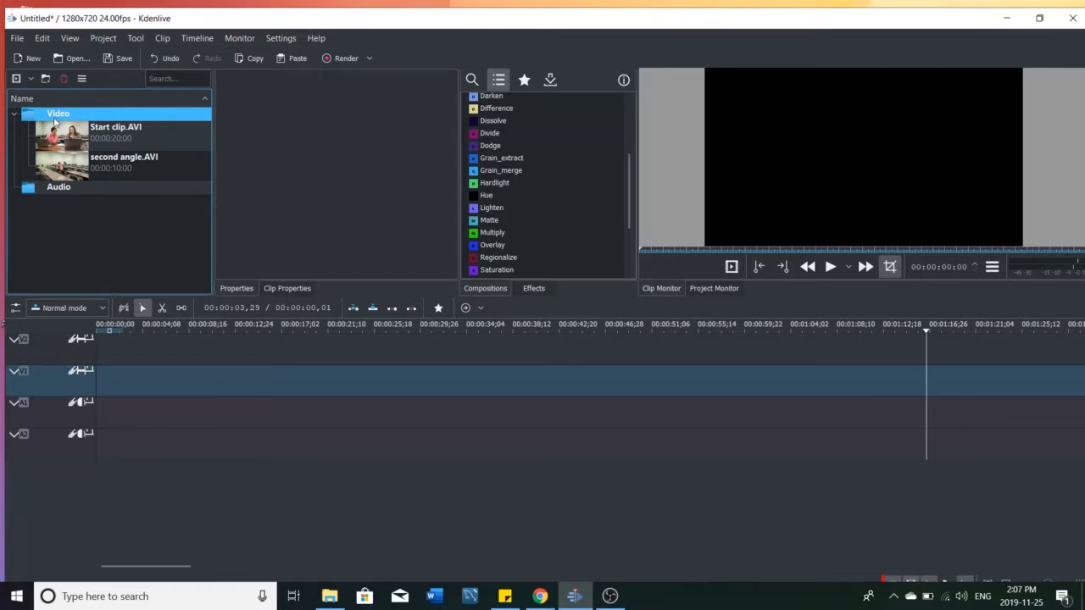
Import bcc-031814-cinema-horror-161_WM.mp3 from the Infotech Project folder into the Audio folder
click(34, 189)
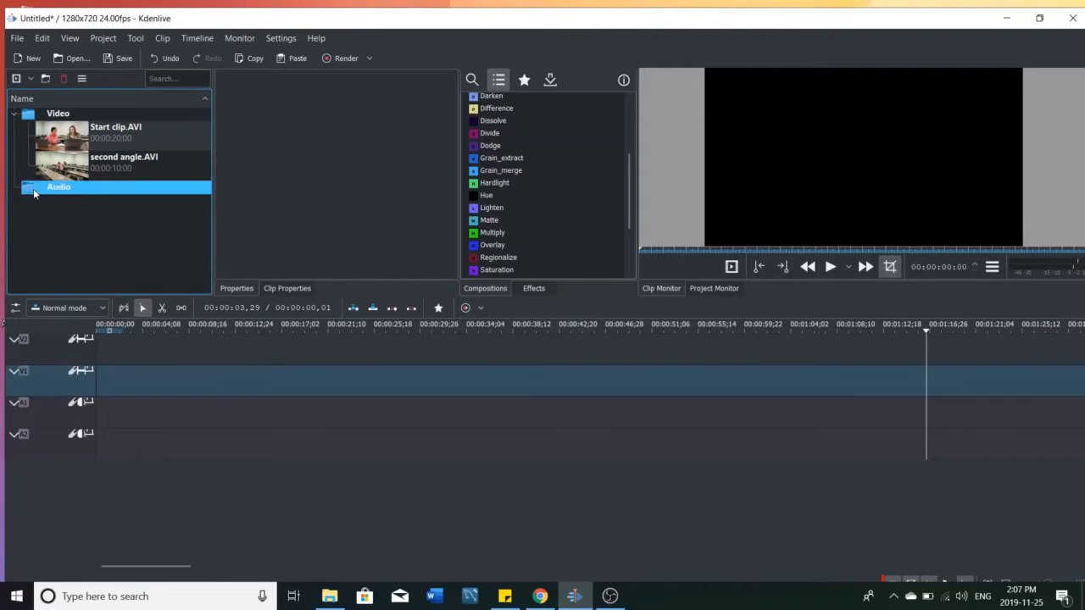
click(30, 78)
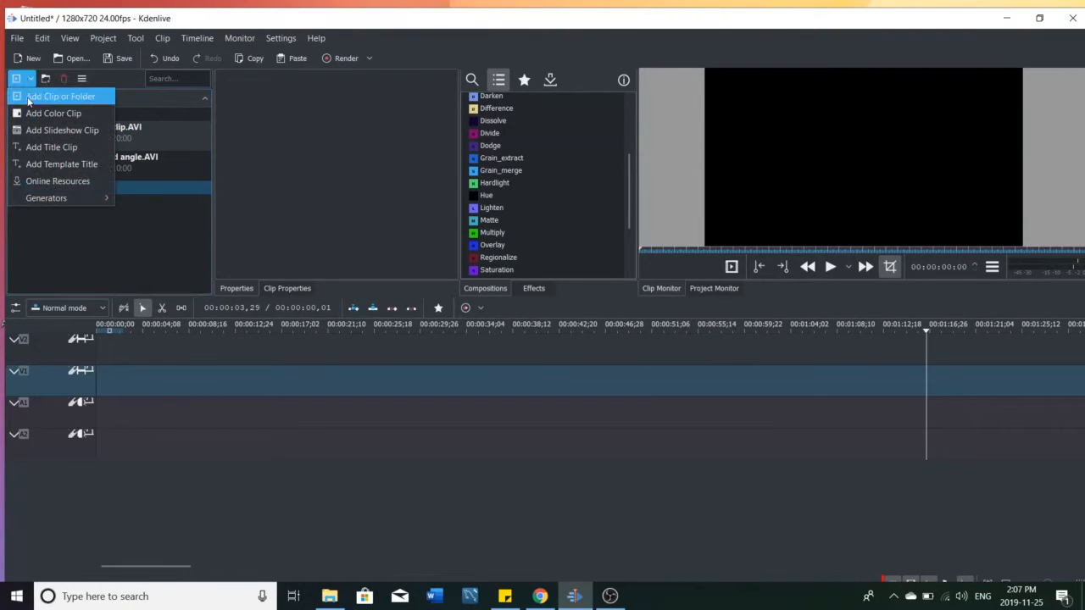
click(51, 97)
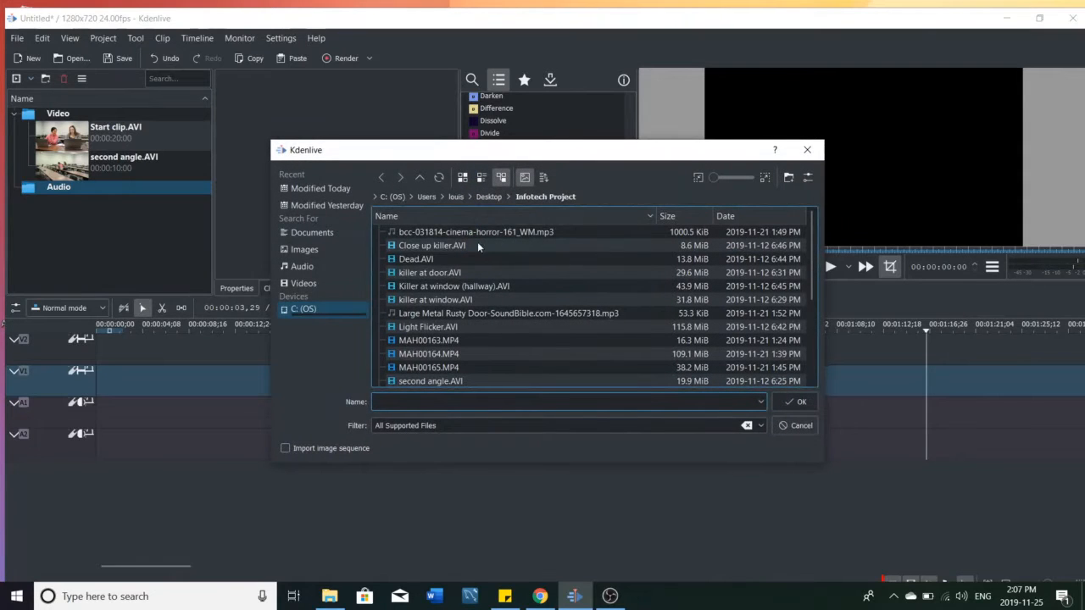
click(453, 233)
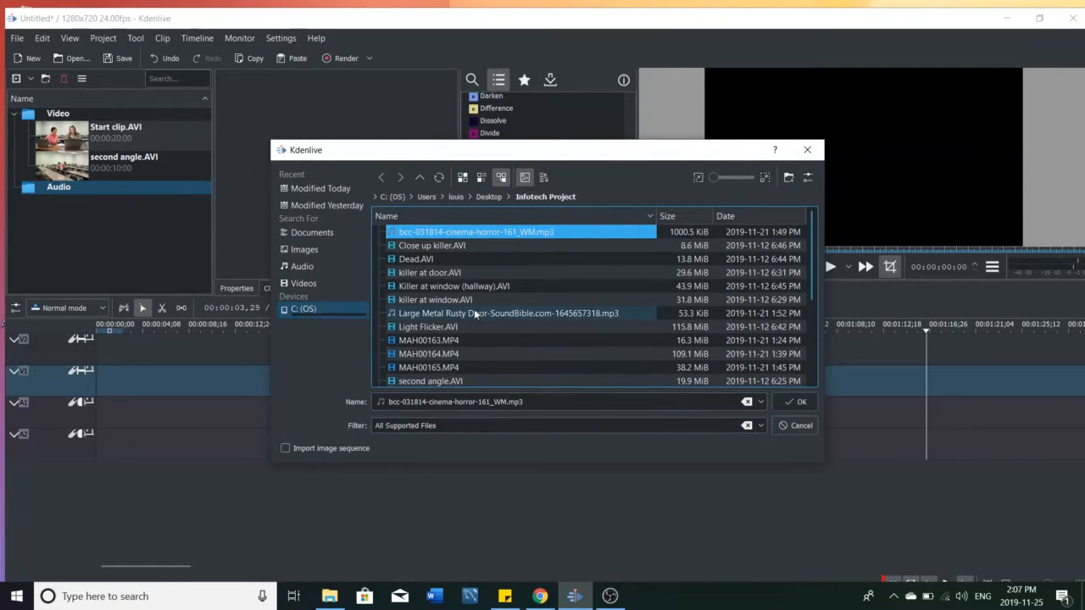
click(796, 401)
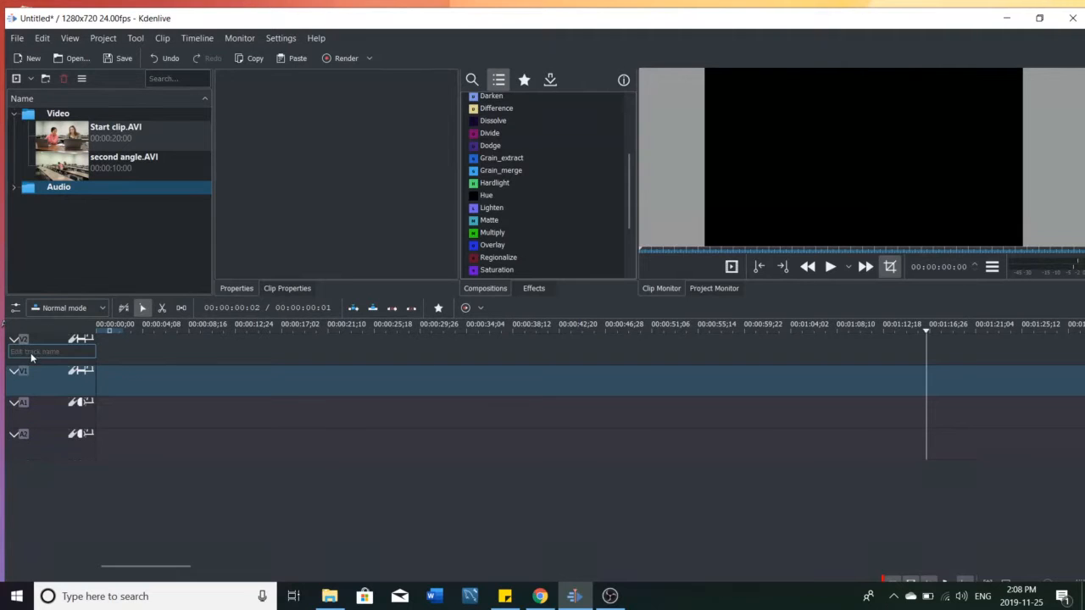
Add an unnamed video track under V2 in the timeline
right_click(35, 359)
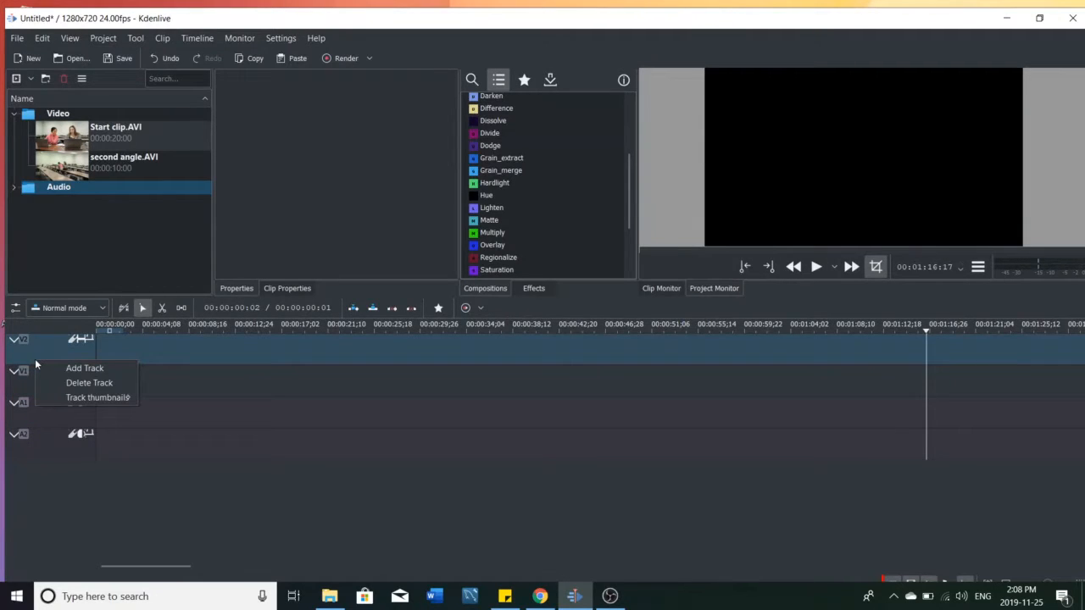
click(82, 368)
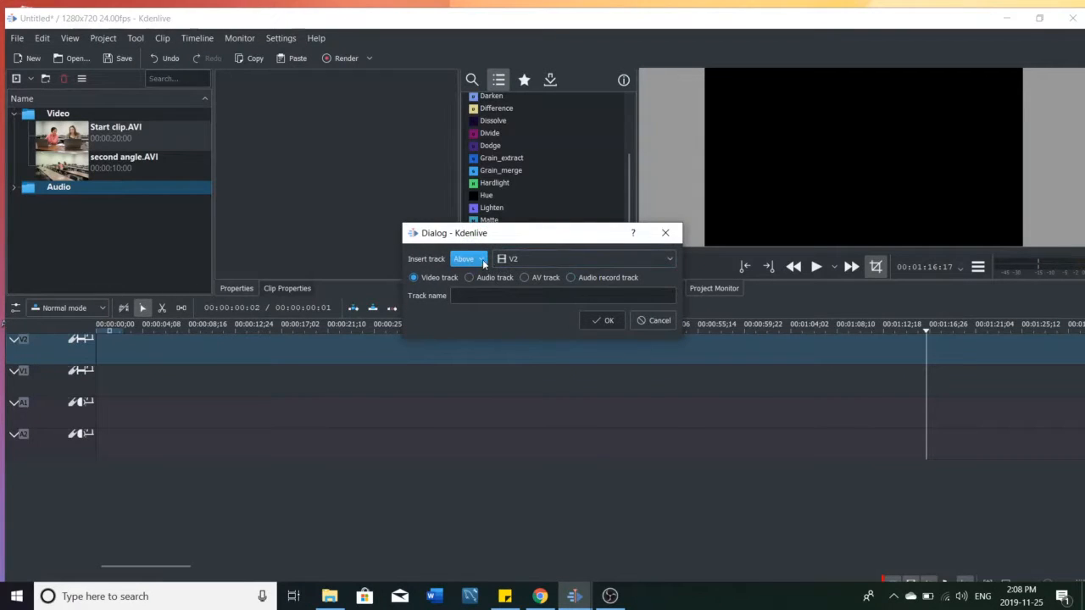
click(481, 260)
click(479, 287)
click(481, 259)
click(479, 277)
click(596, 258)
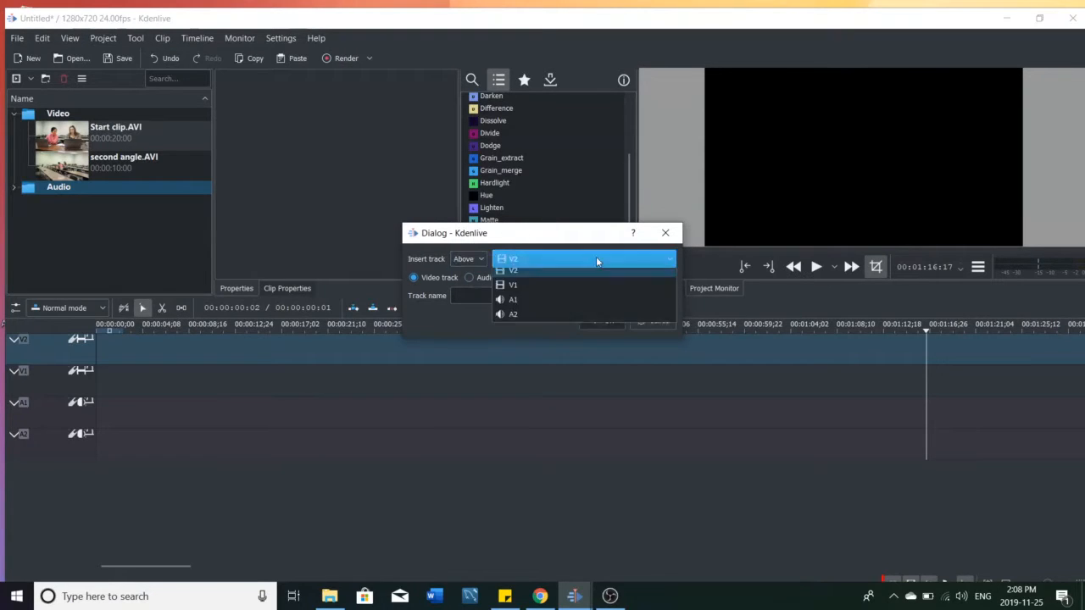
click(514, 276)
click(468, 258)
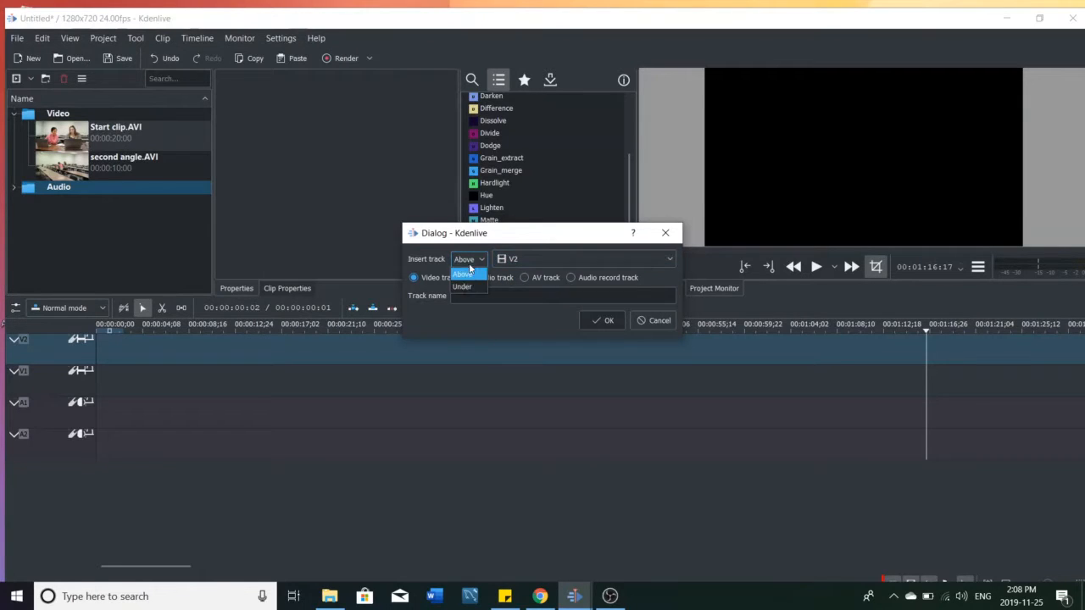
click(468, 289)
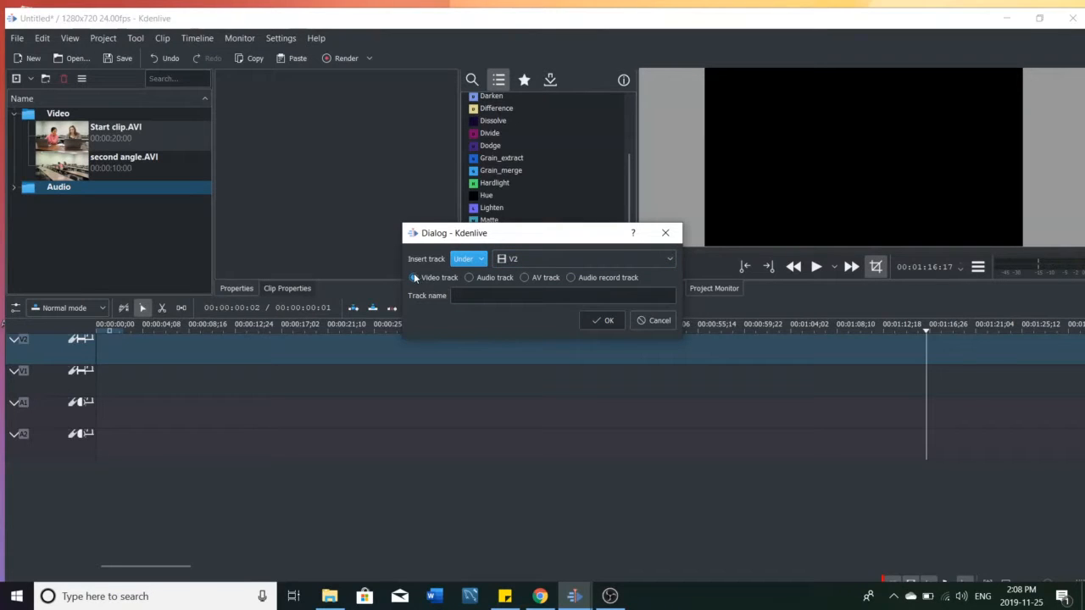
click(607, 320)
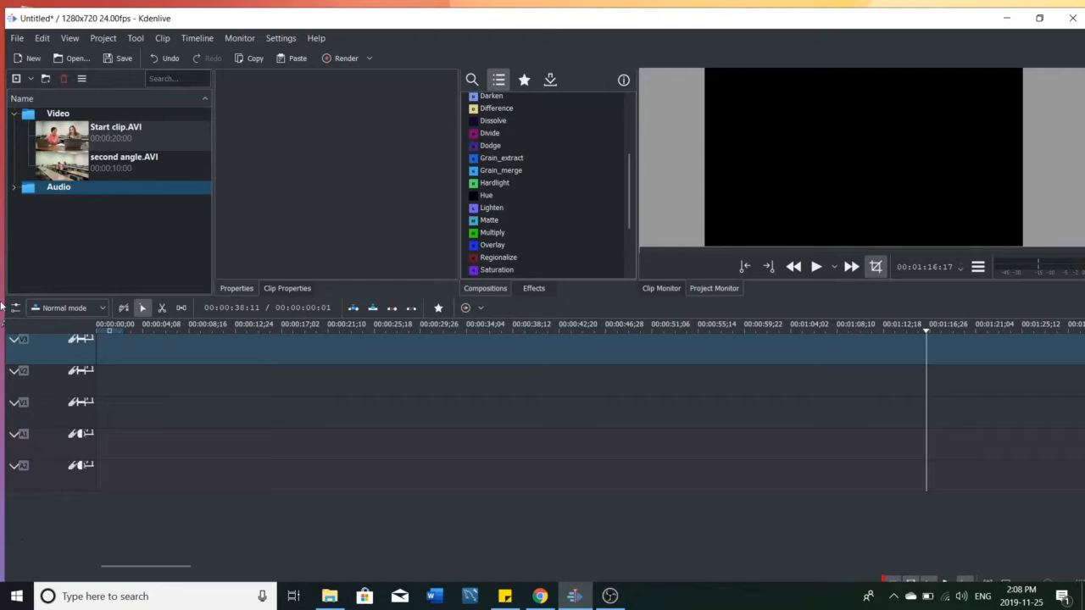
Delete video track V3 from the timeline
right_click(31, 363)
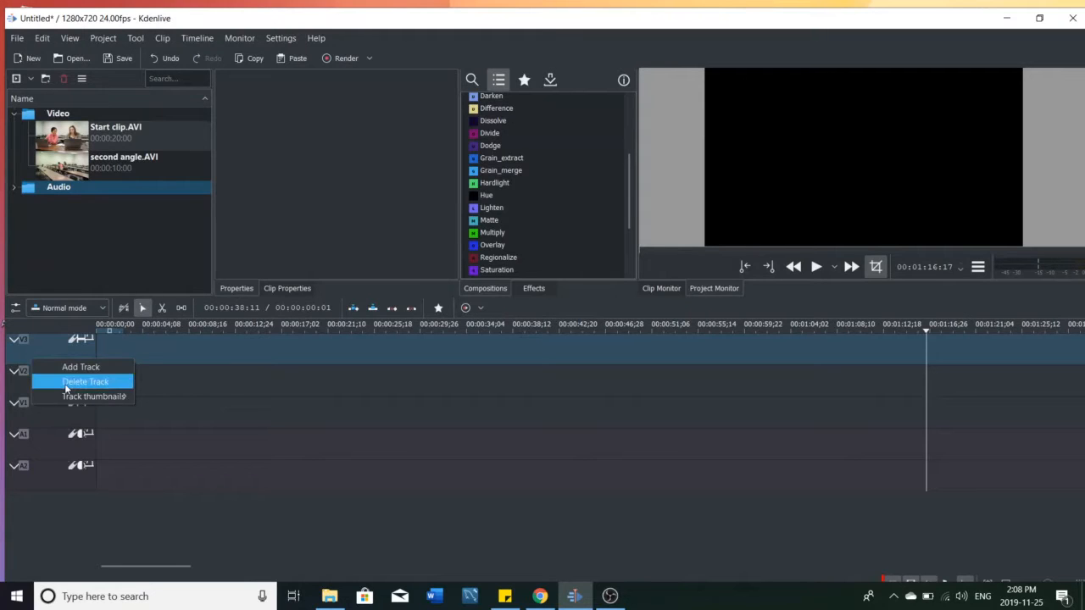
click(66, 382)
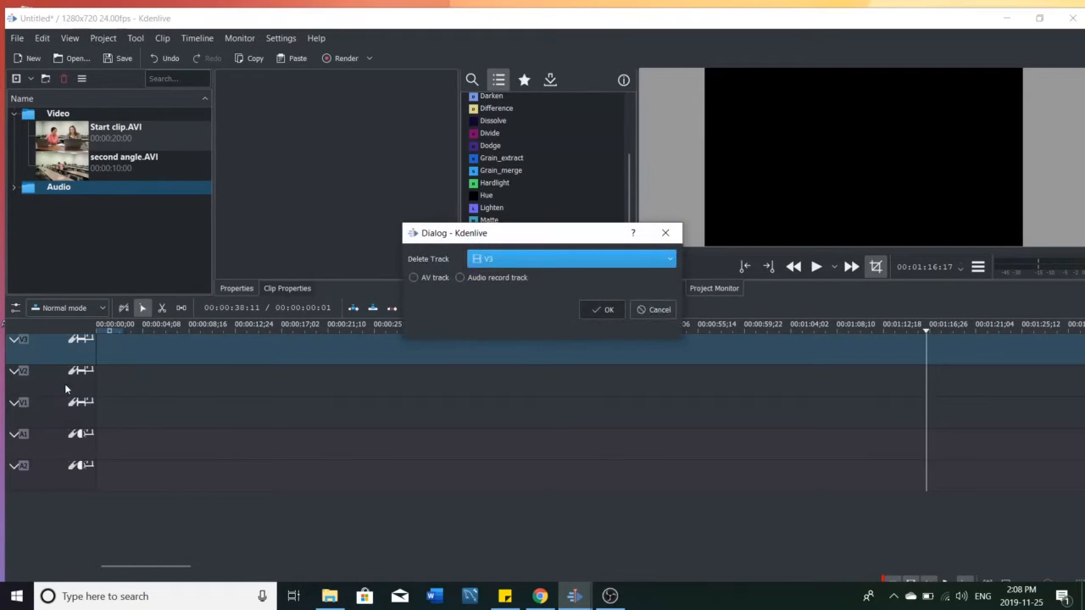
click(607, 310)
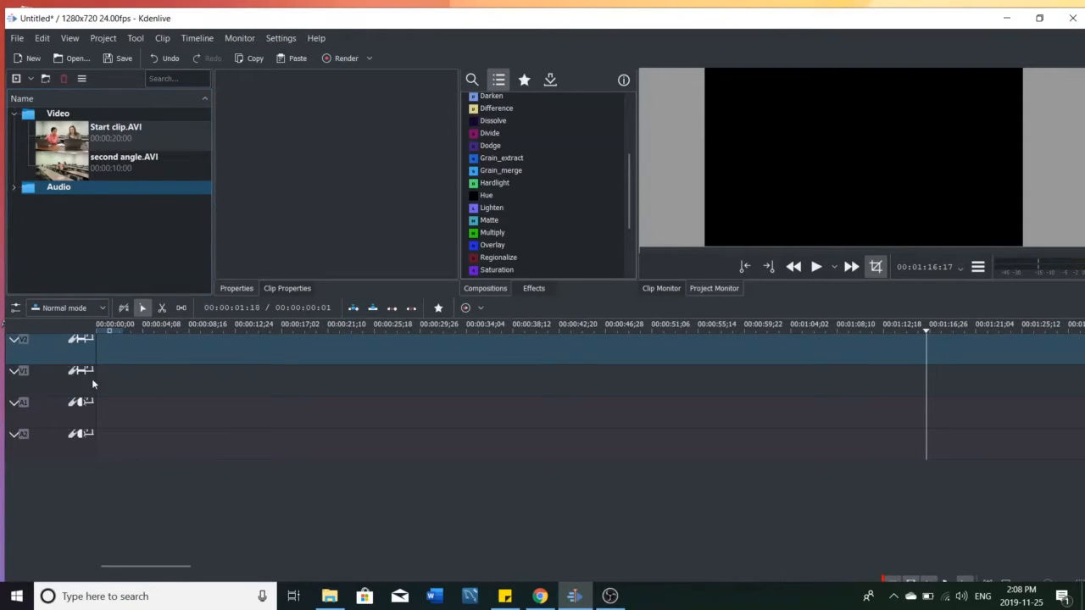
Place Start clip.AVI at the beginning of track V1 in the timeline
click(60, 138)
drag(59, 138, 98, 376)
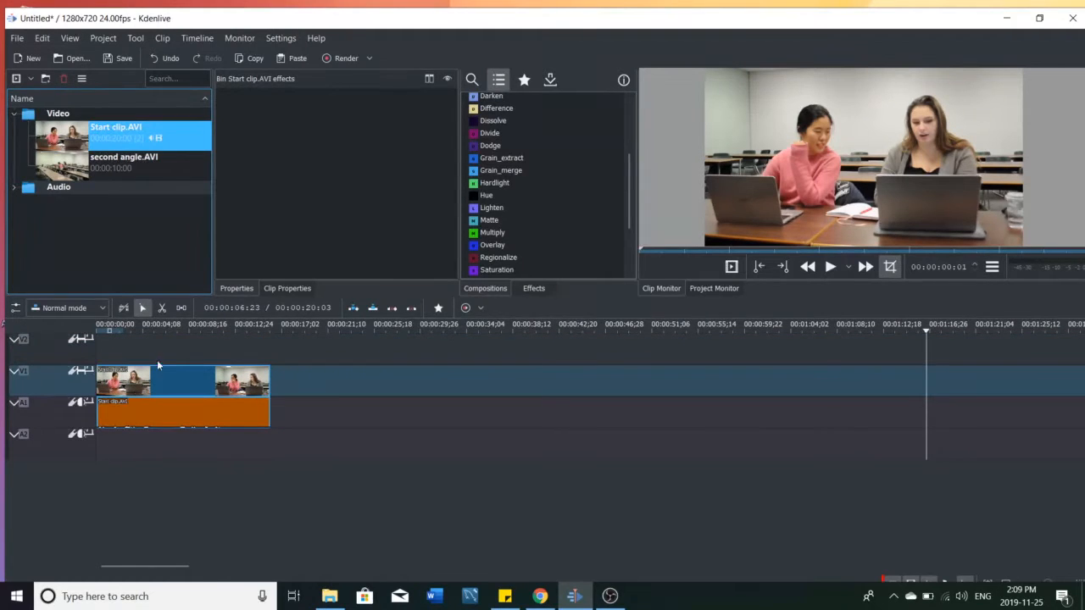
Preview second angle.AVI from the bin and set its in point at 00:00:02:15
click(73, 172)
click(830, 267)
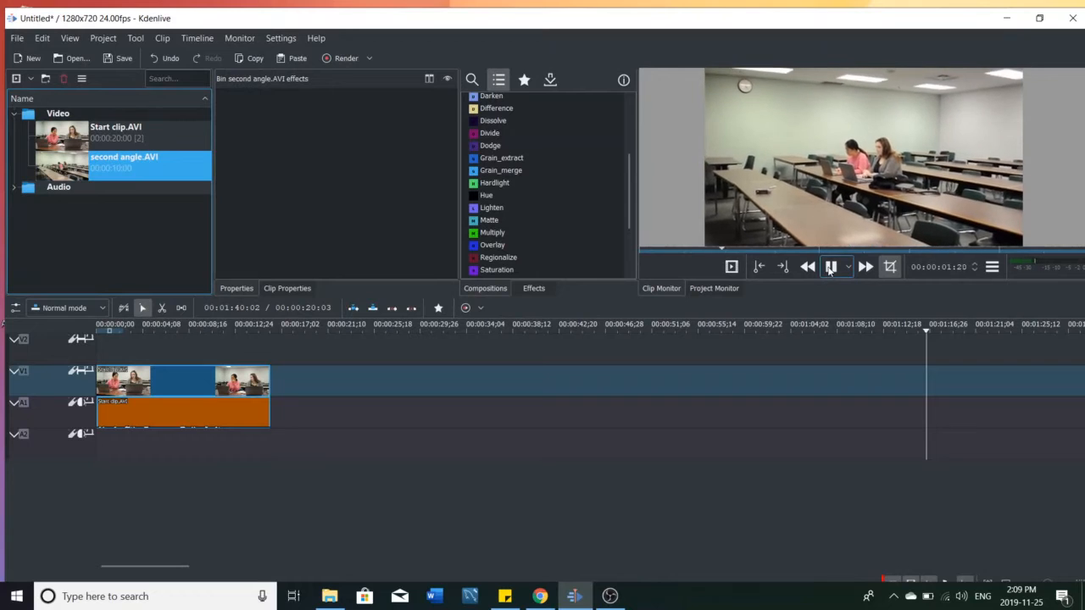
click(830, 268)
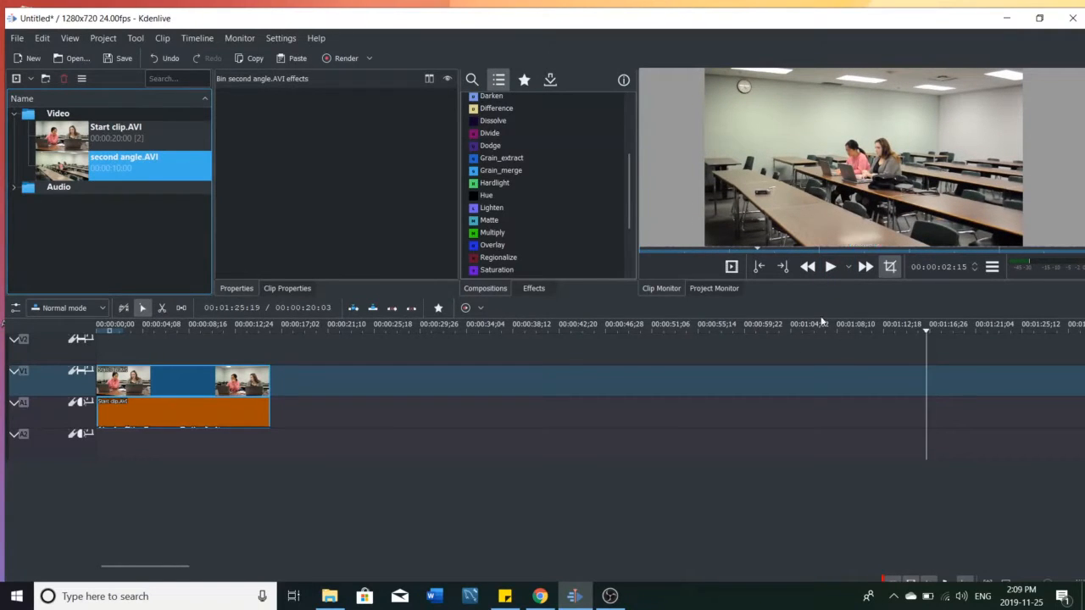
click(758, 267)
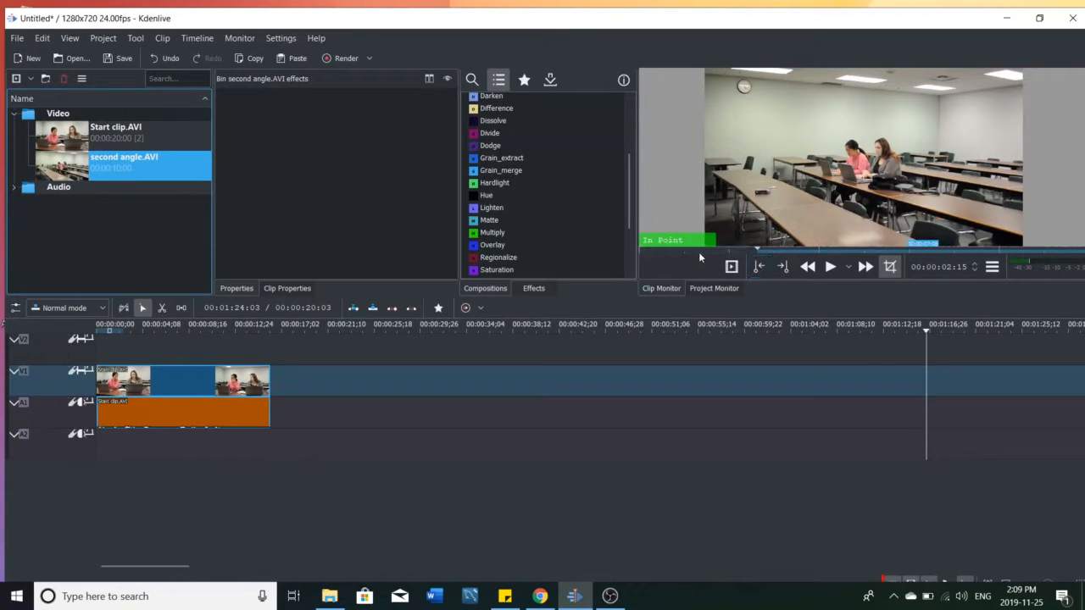
Set the out point of second angle.AVI at about 00:00:08:07 and place the trimmed section on V1 directly after Start clip.AVI
click(830, 267)
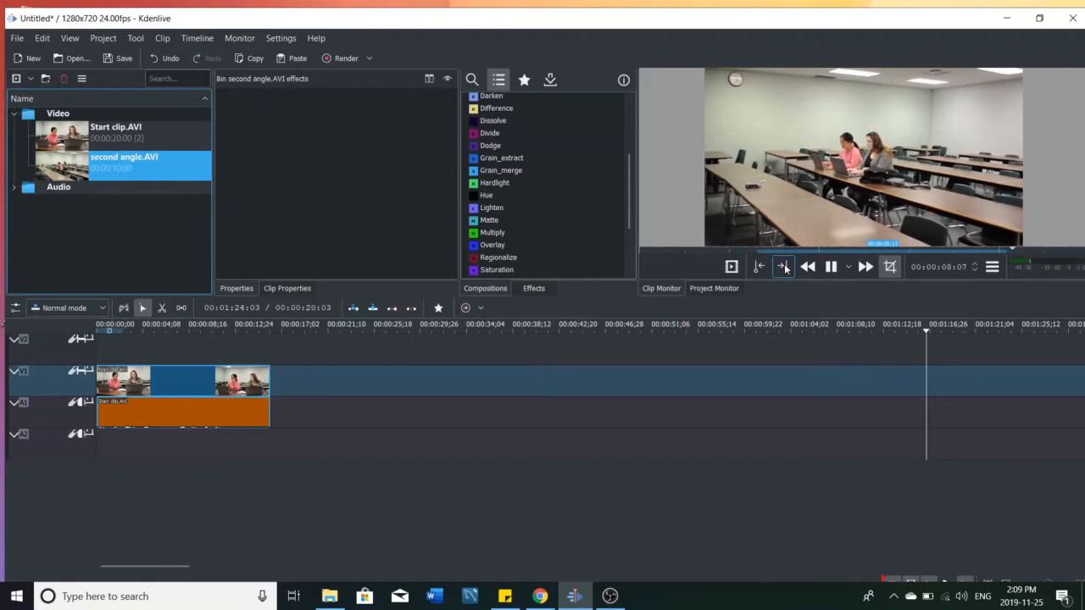
click(784, 268)
drag(861, 179, 270, 386)
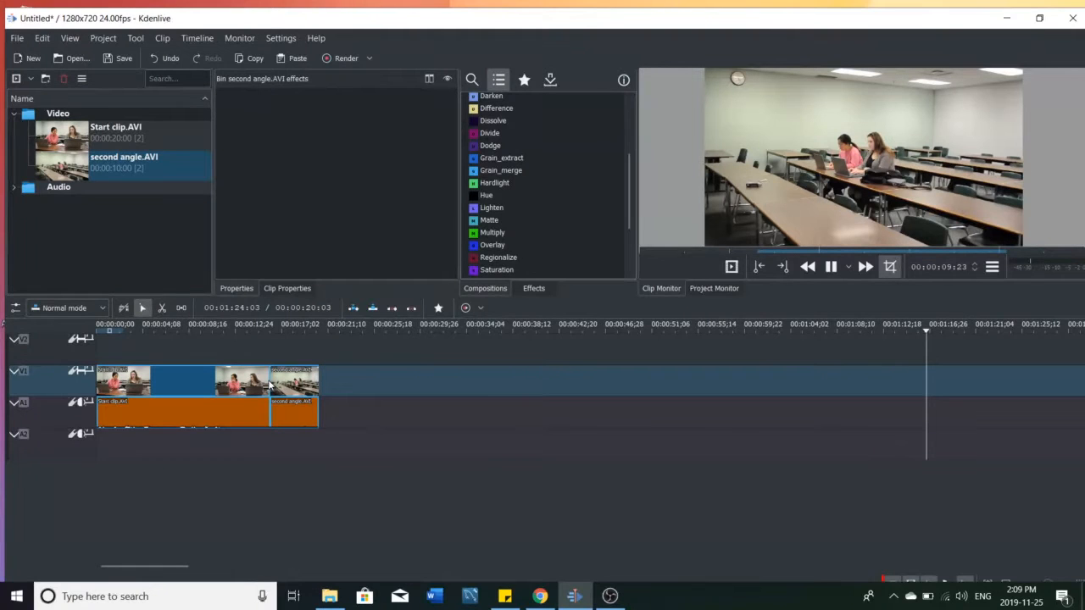
Remove the second angle.AVI clip from the timeline
drag(305, 387, 340, 383)
right_click(341, 382)
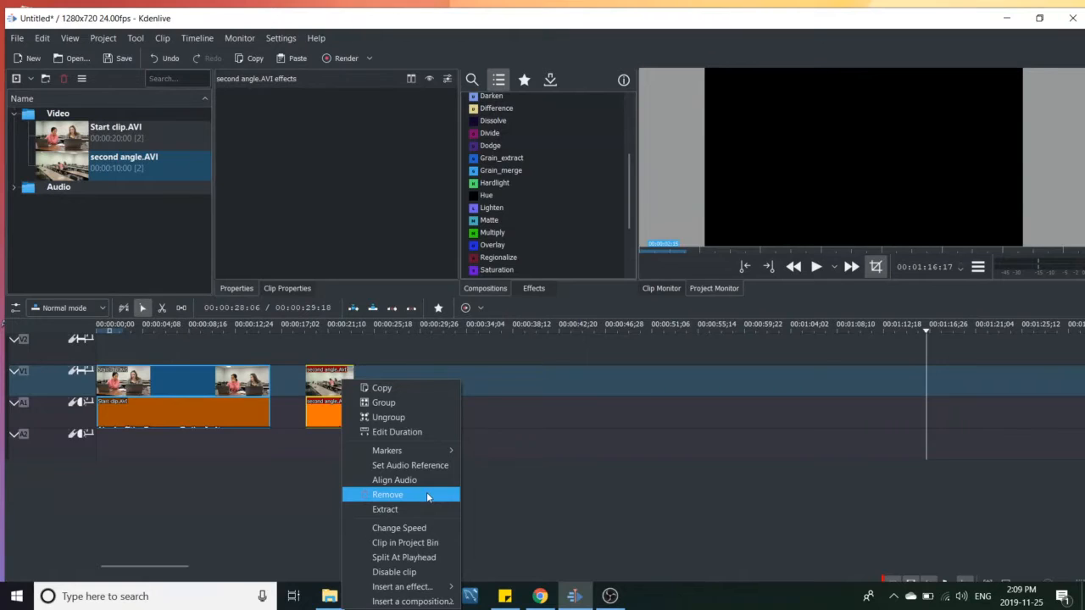
click(428, 495)
click(127, 463)
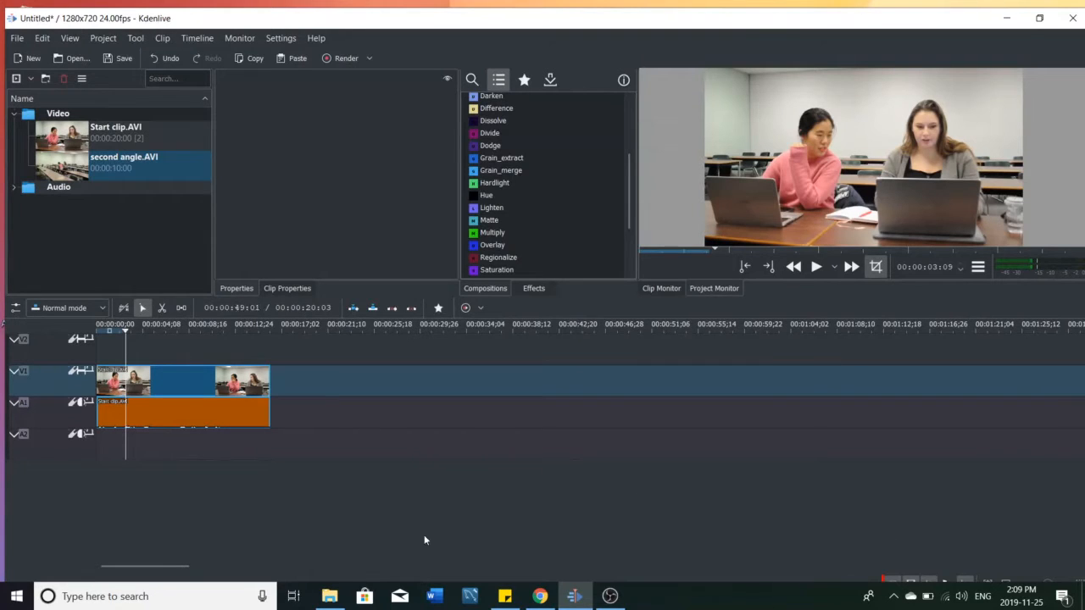
Zoom the timeline out and in, and return to its start with Start clip.AVI enlarged
mouse_move(145, 560)
mouse_down()
mouse_move(142, 570)
mouse_move(266, 582)
mouse_move(1025, 552)
mouse_move(388, 516)
mouse_move(130, 547)
mouse_up()
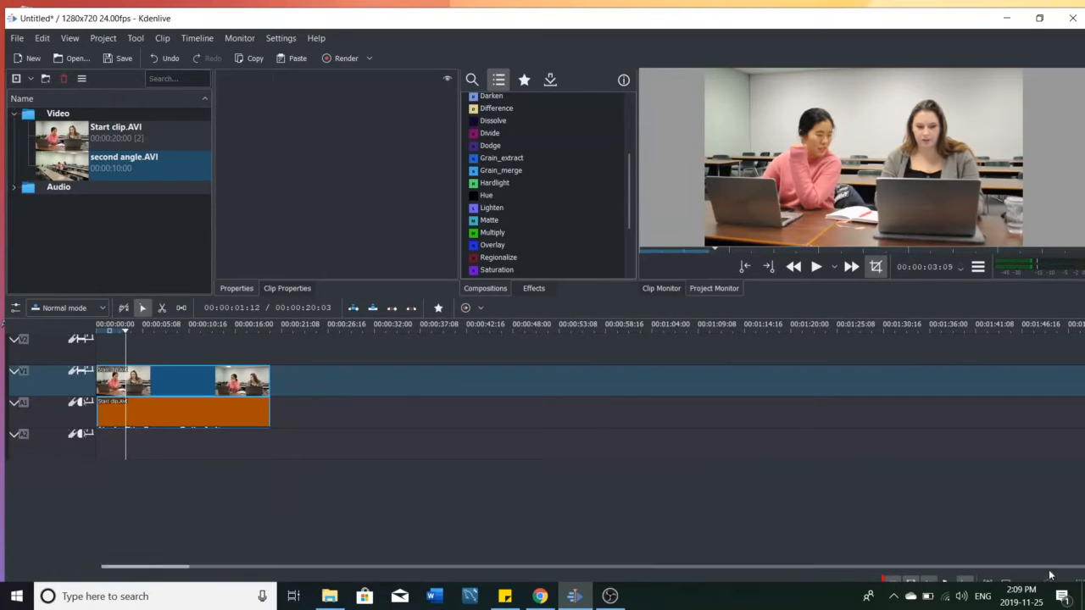
click(896, 462)
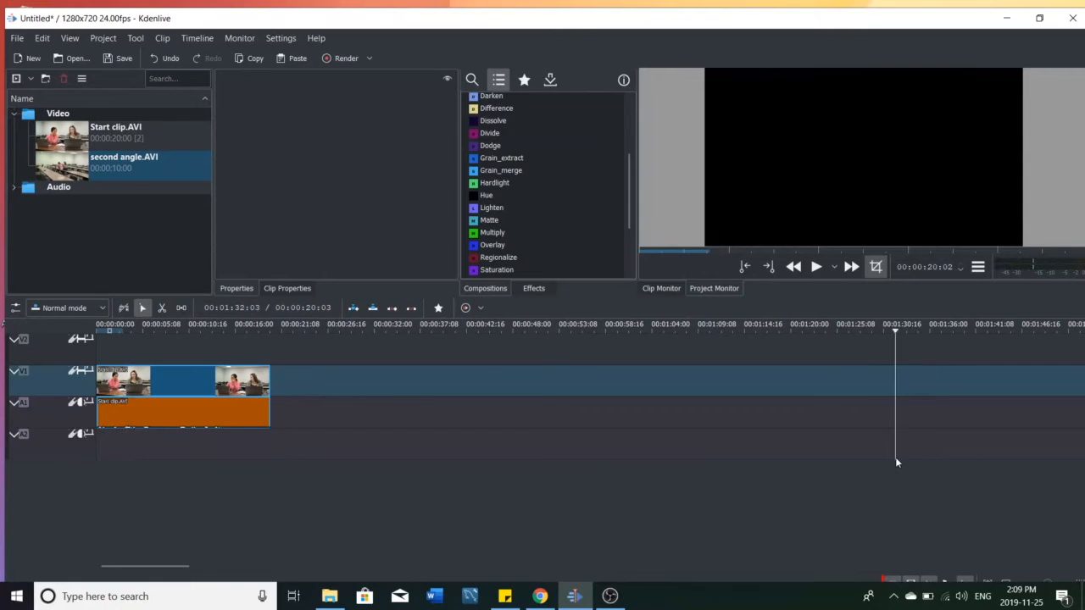
drag(903, 22, 901, 5)
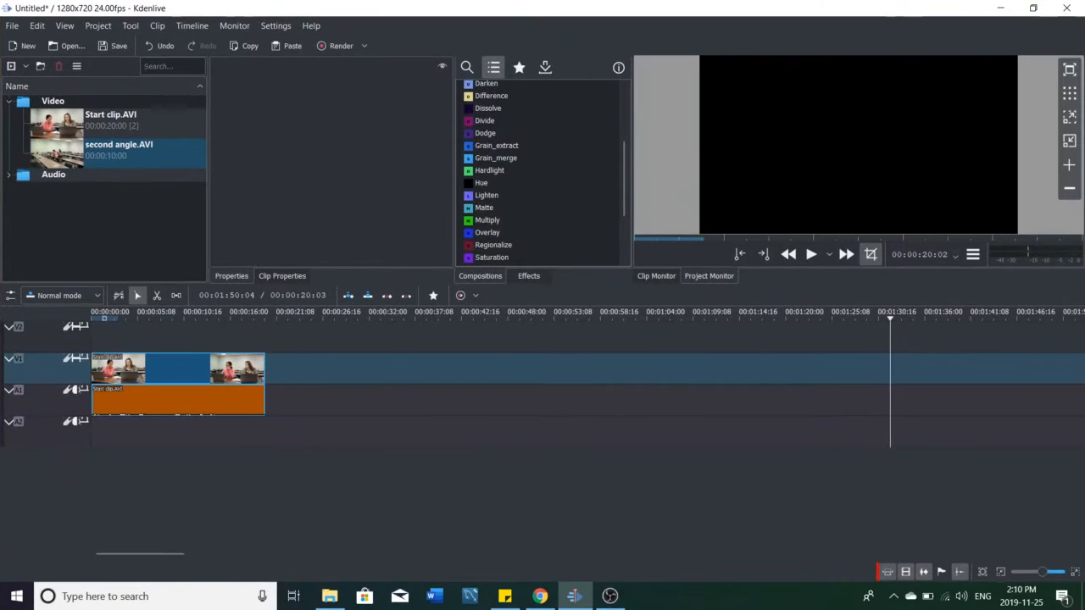
scroll(1041, 573, down, 4)
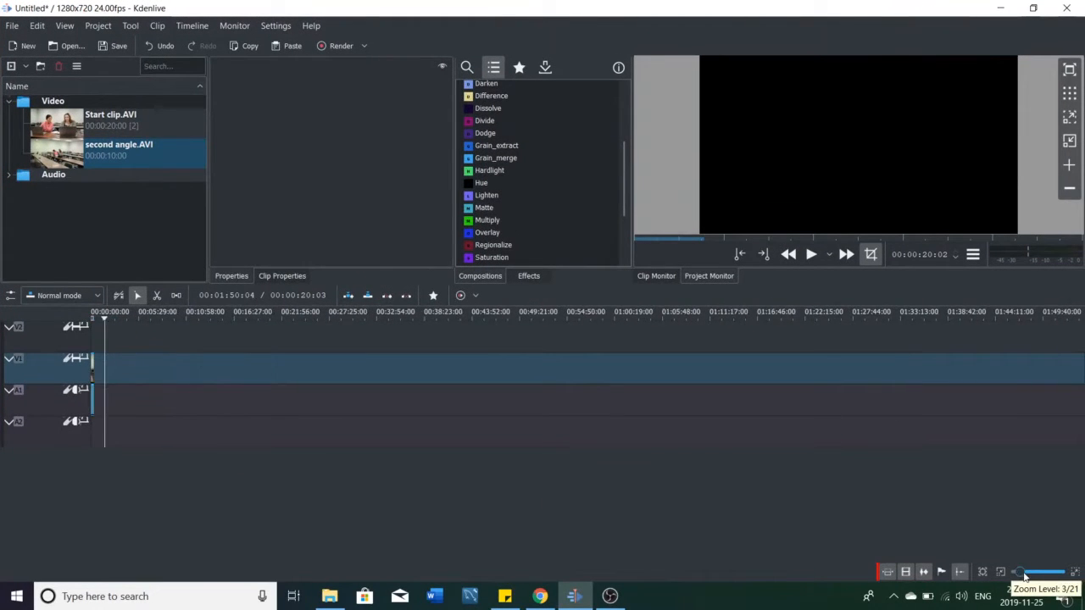
scroll(1041, 574, up, 6)
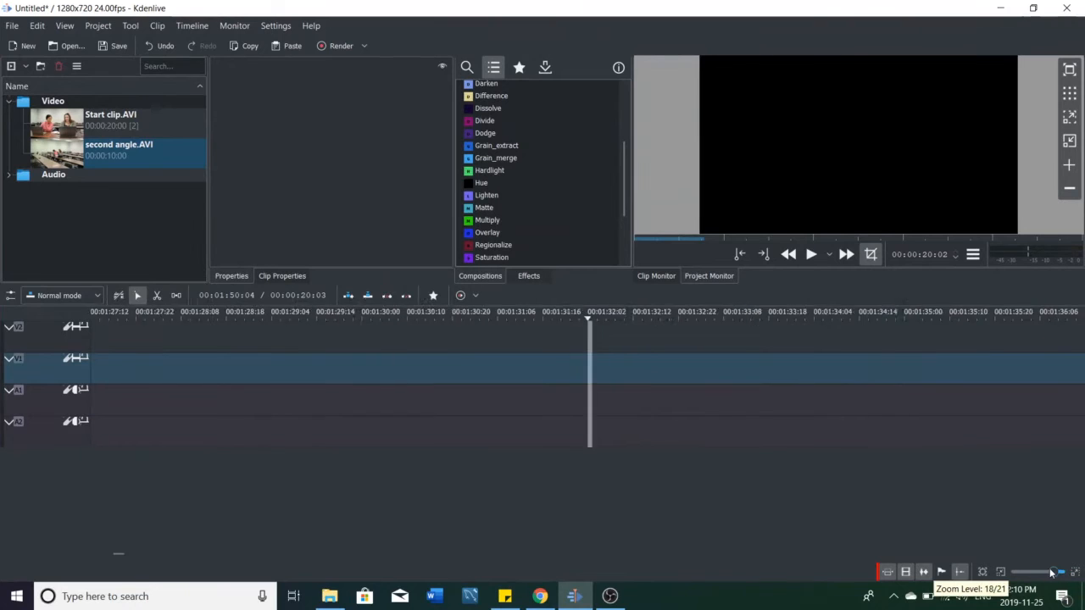
scroll(1048, 574, down, 1)
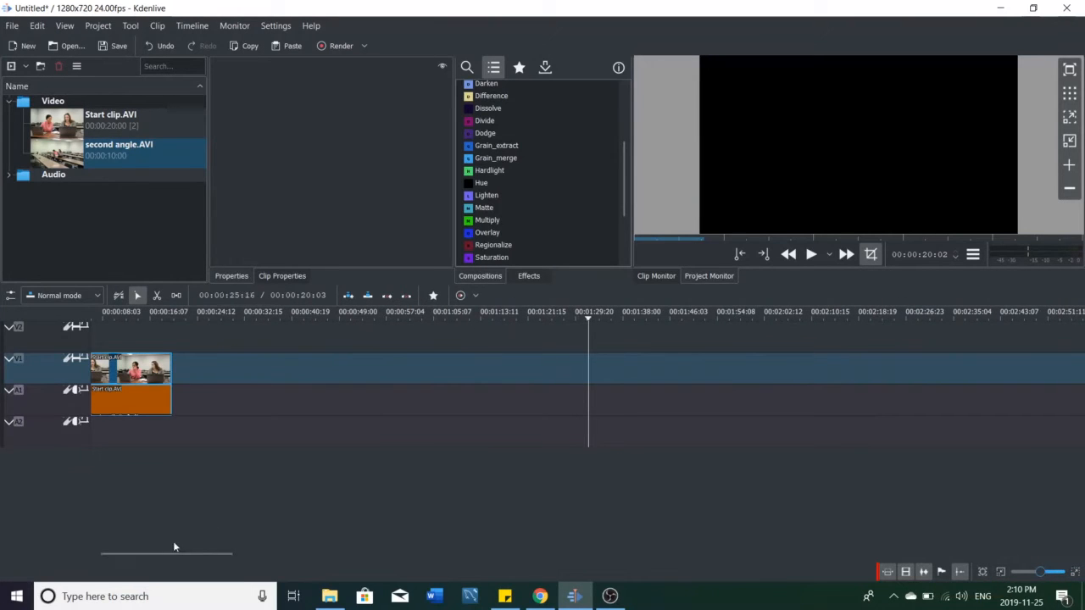
drag(167, 555, 122, 552)
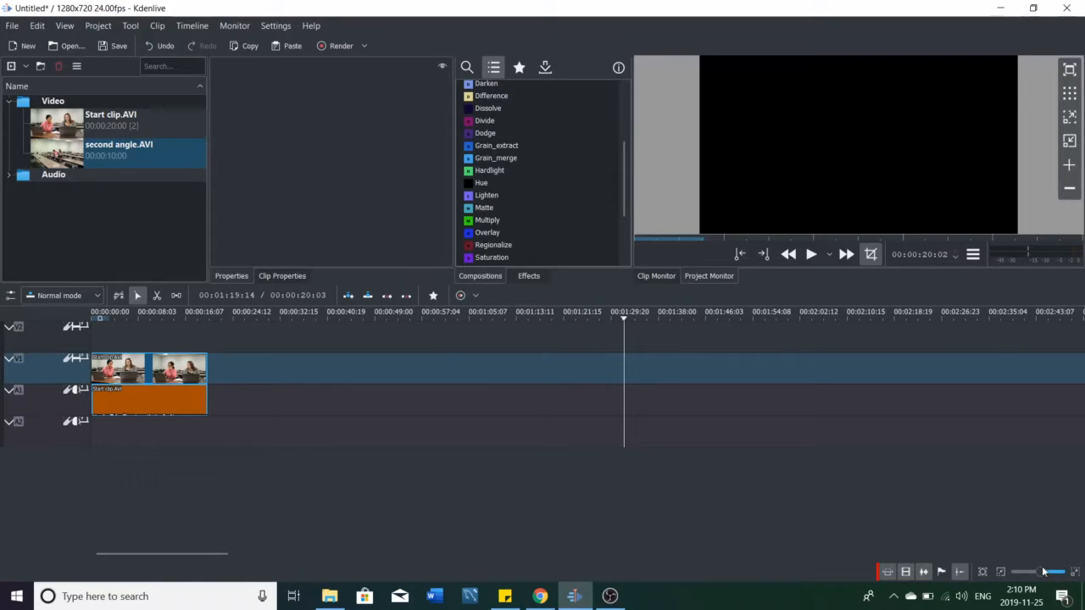
scroll(1042, 574, up, 2)
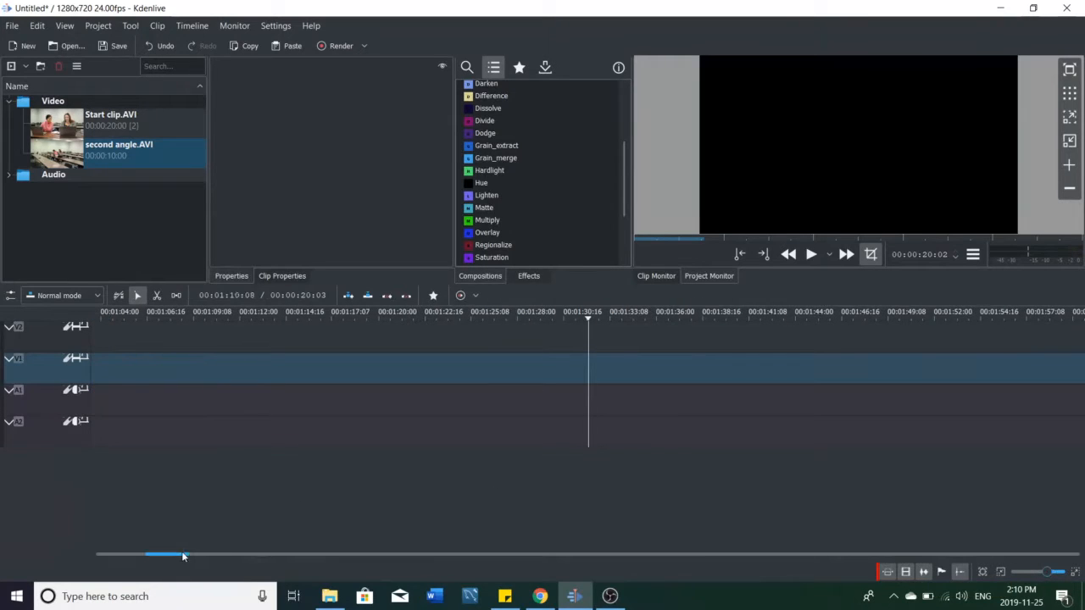
drag(182, 551, 78, 554)
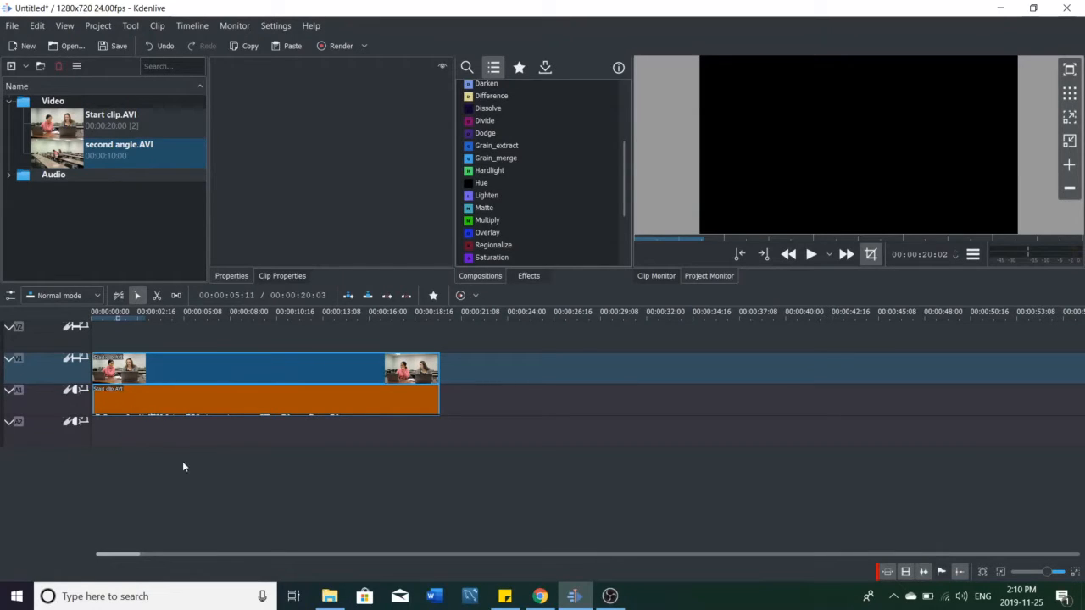
Move Start clip.AVI flush against the very start of the timeline
click(157, 422)
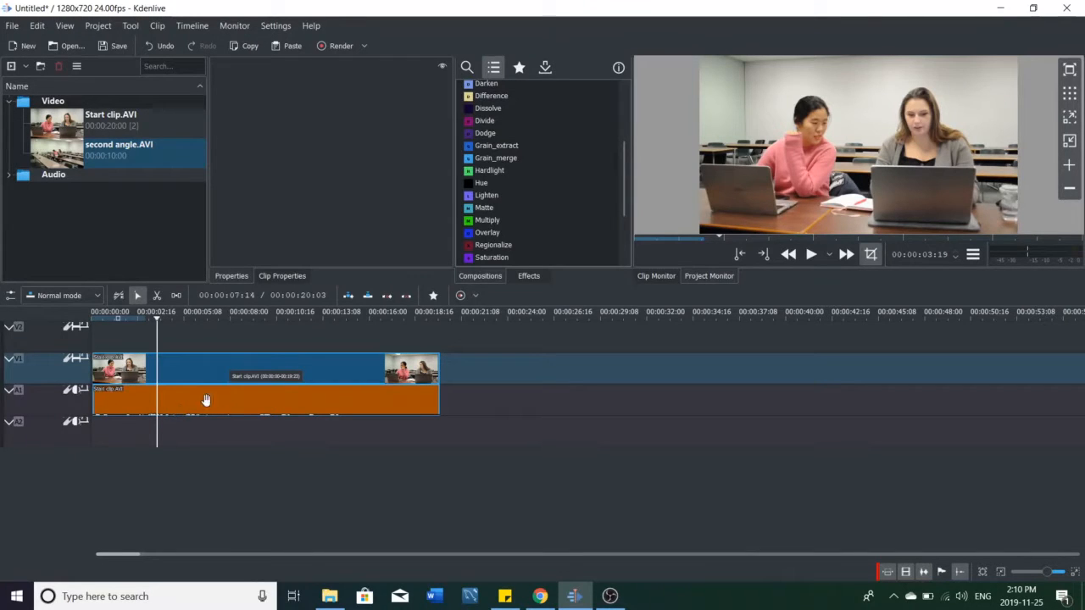
drag(114, 398, 99, 403)
Play the timeline from near its start and pause at about 00:00:06:08
click(97, 346)
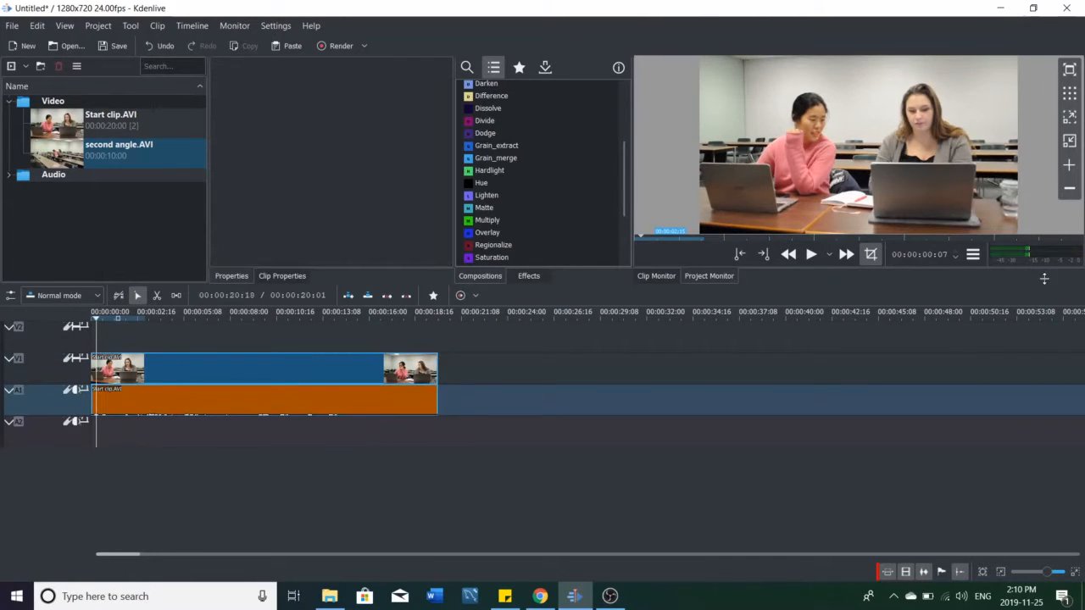
click(810, 254)
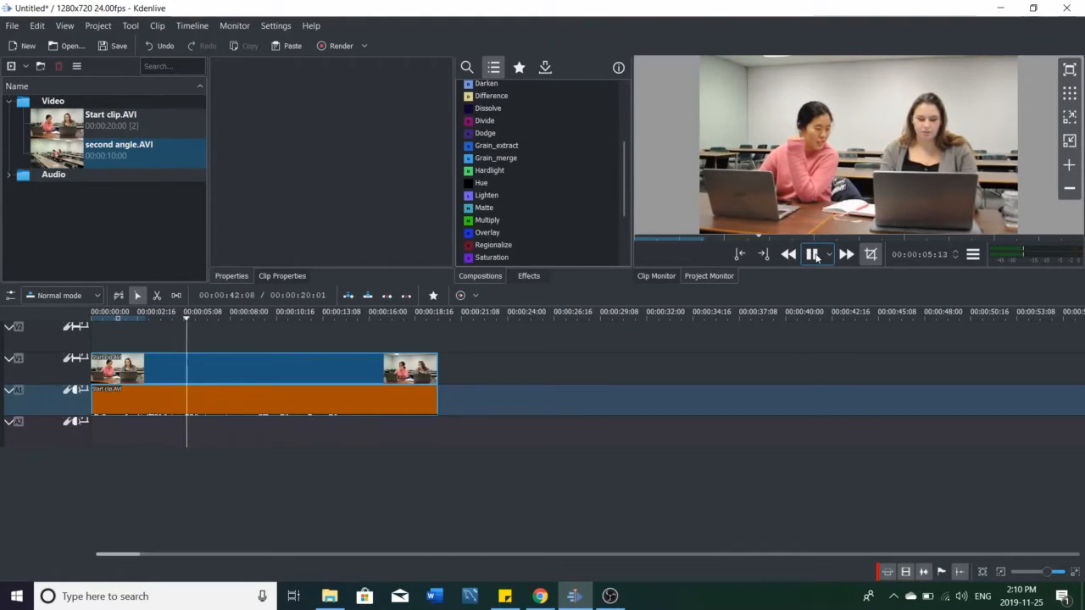
click(812, 254)
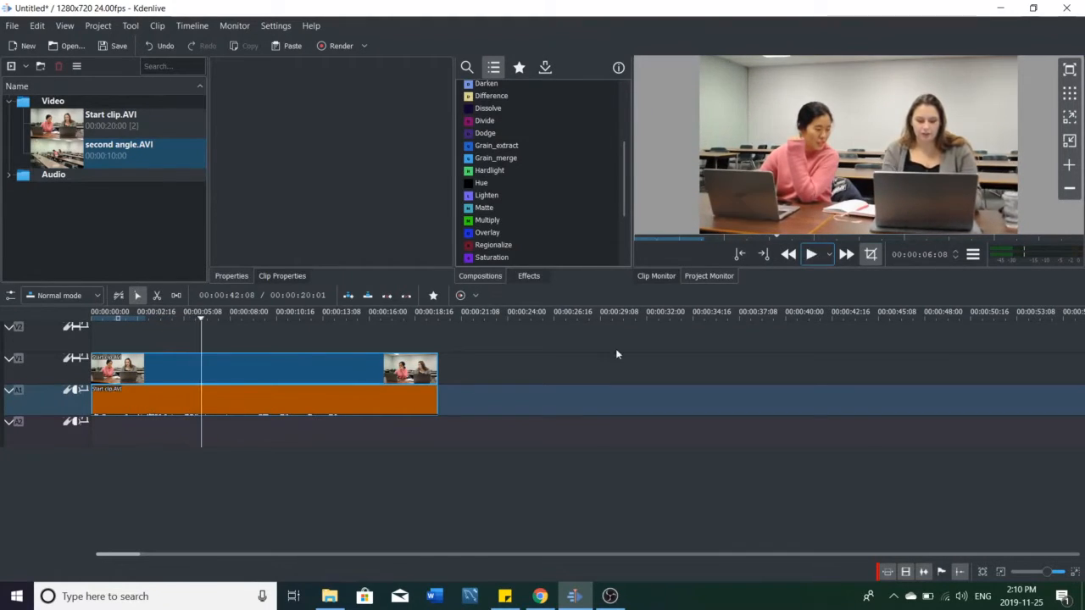
Cut Start clip.AVI at about 00:00:14:07 and remove the section after the cut
click(155, 297)
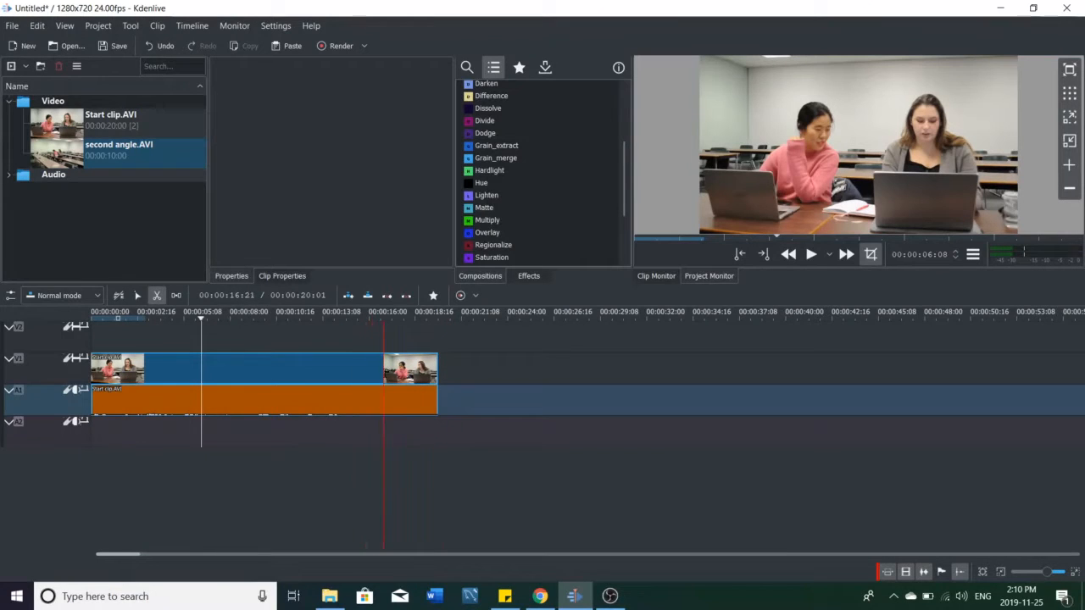
click(339, 371)
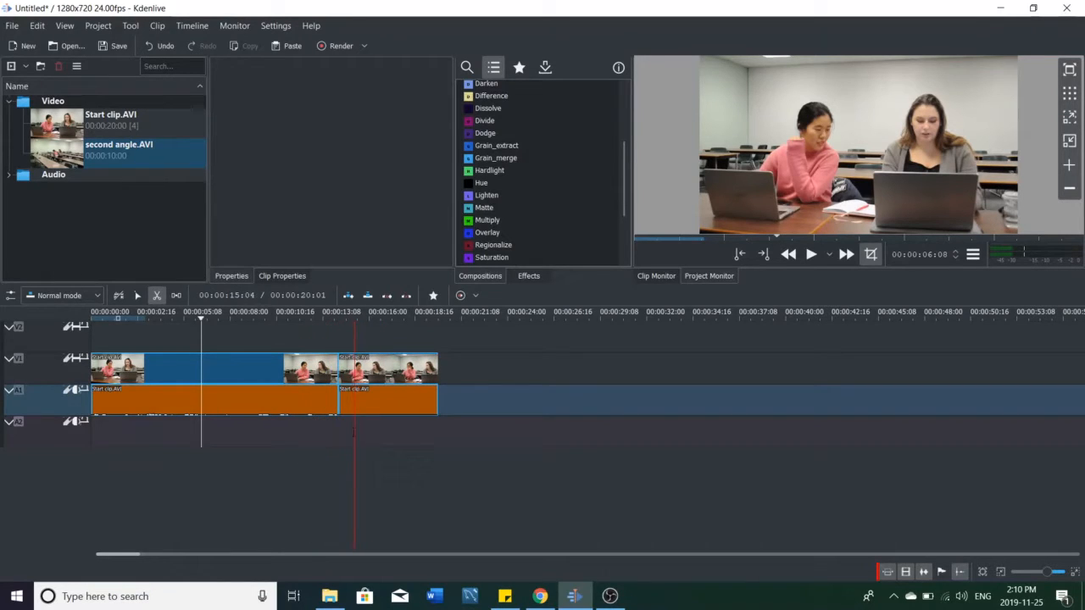
click(137, 295)
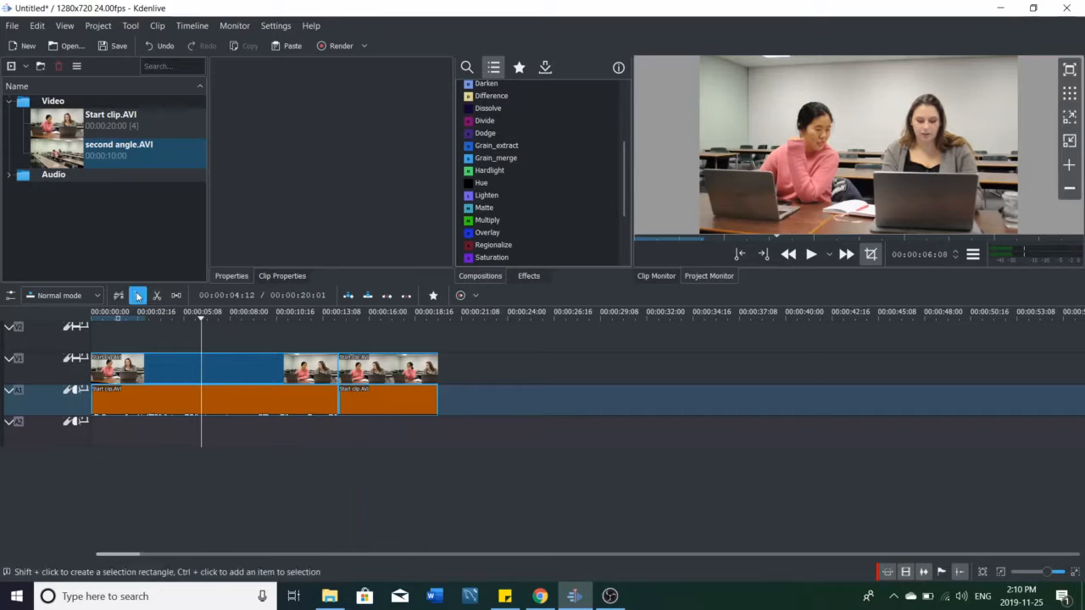
click(405, 370)
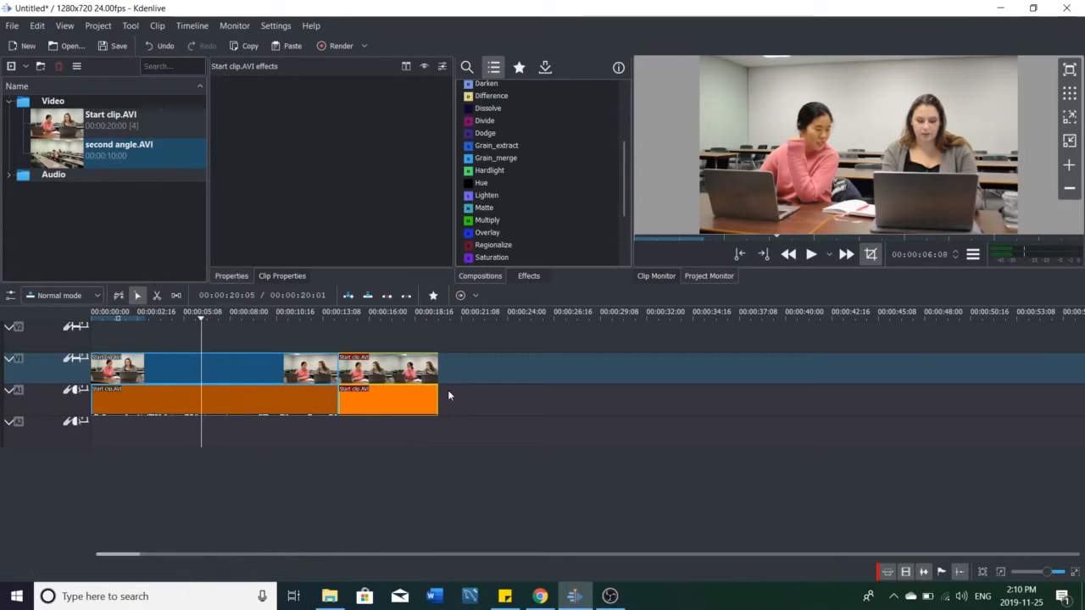
right_click(386, 383)
click(445, 496)
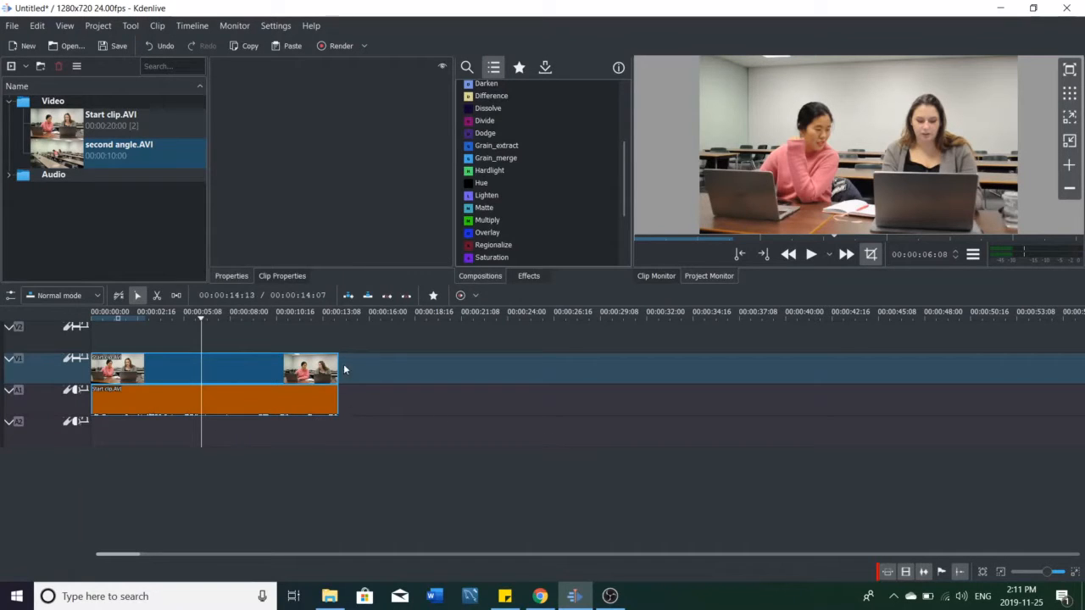
click(156, 295)
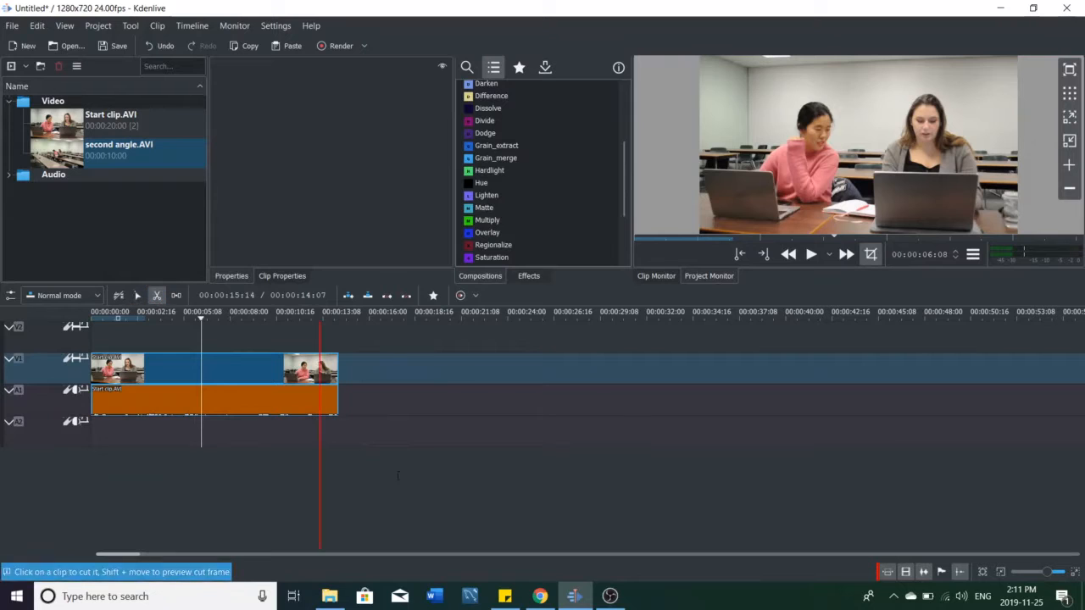
click(136, 296)
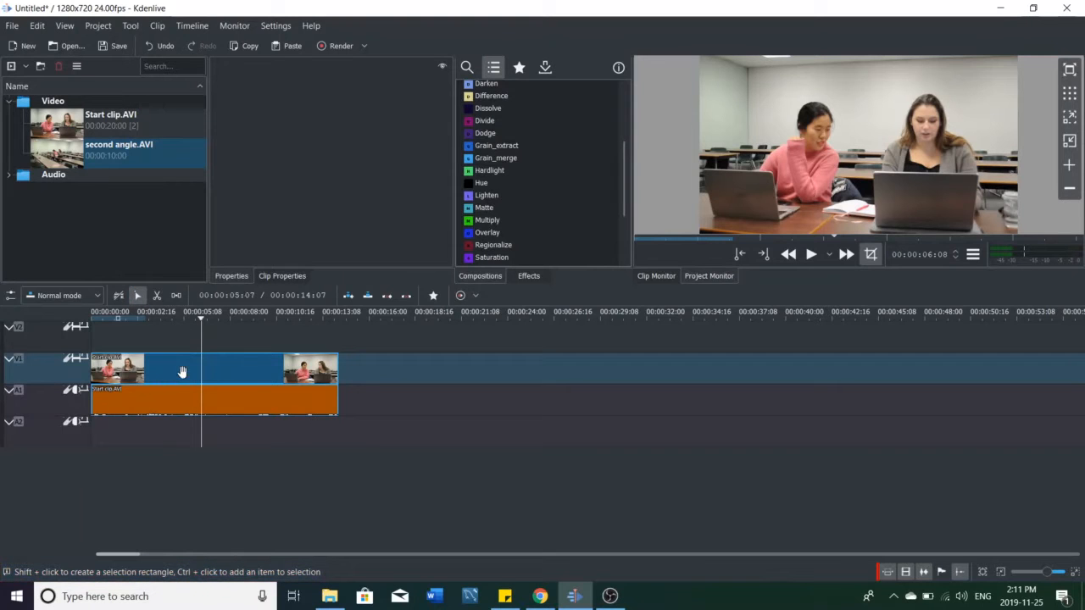
Ungroup the video and audio of Start clip.AVI and select only the video part on V1
click(150, 403)
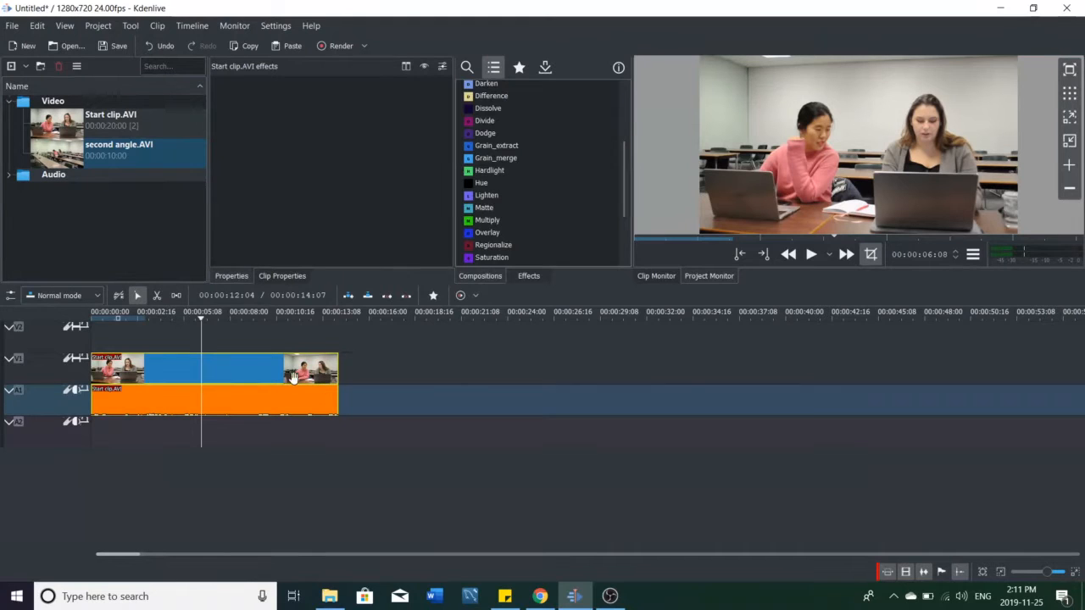
right_click(202, 383)
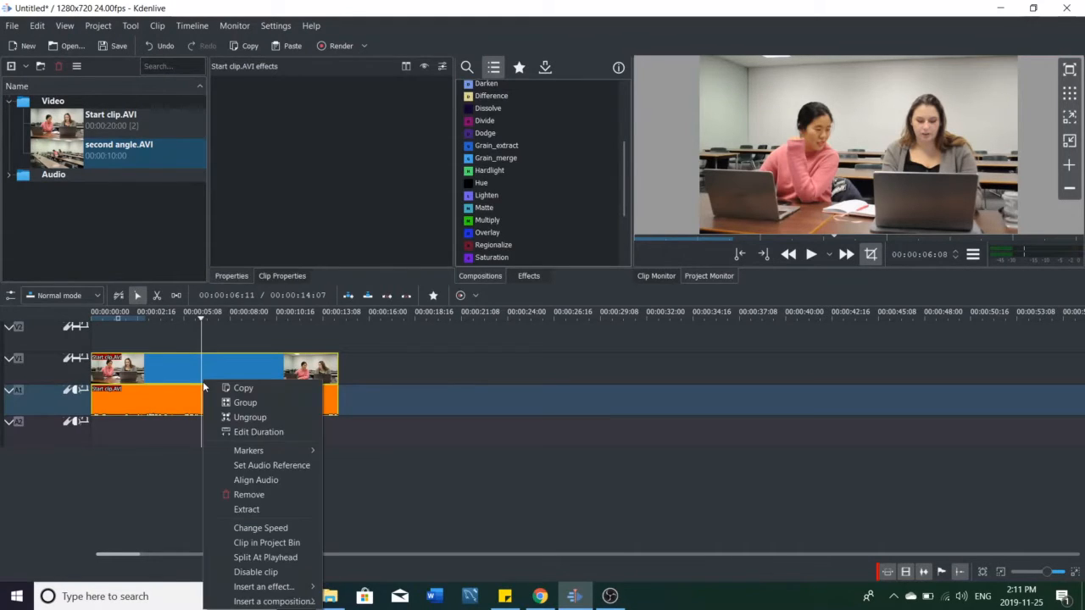
click(268, 418)
click(242, 451)
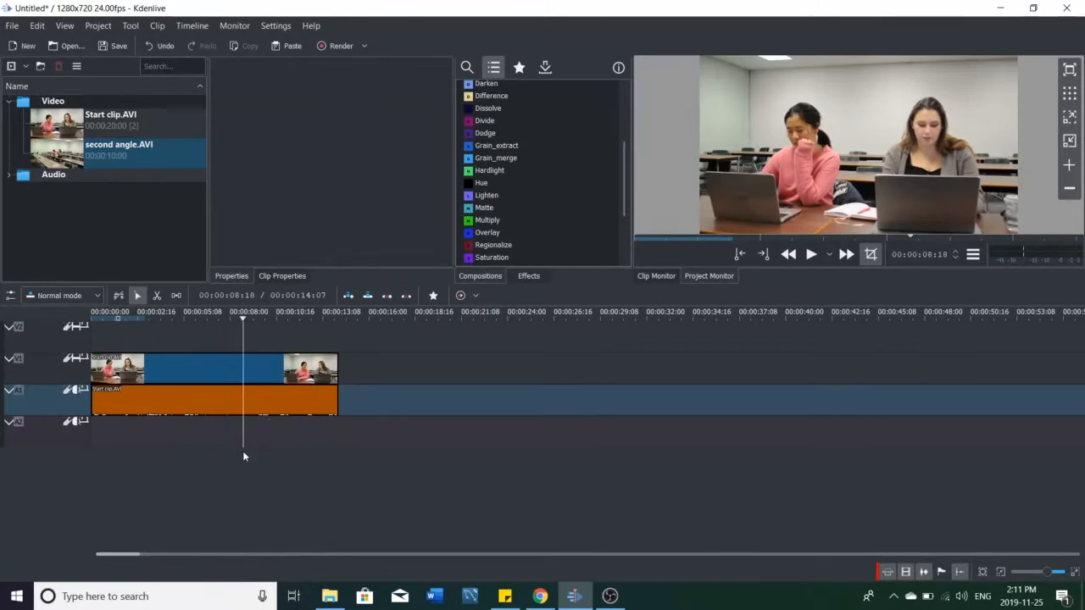
drag(223, 402, 169, 373)
click(169, 372)
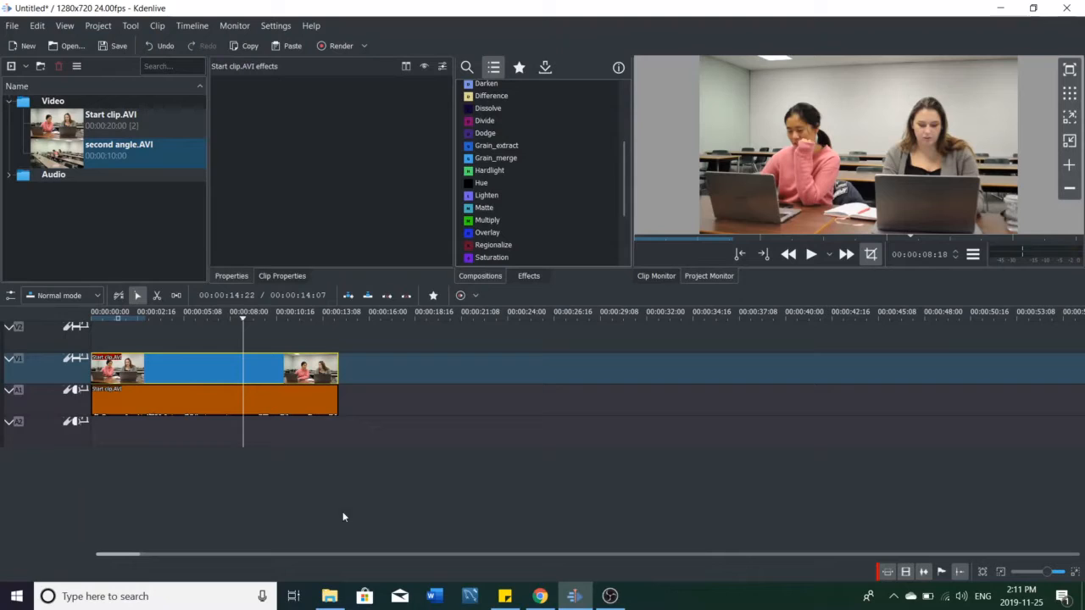
Group the video and audio parts of Start clip.AVI back together
click(182, 407)
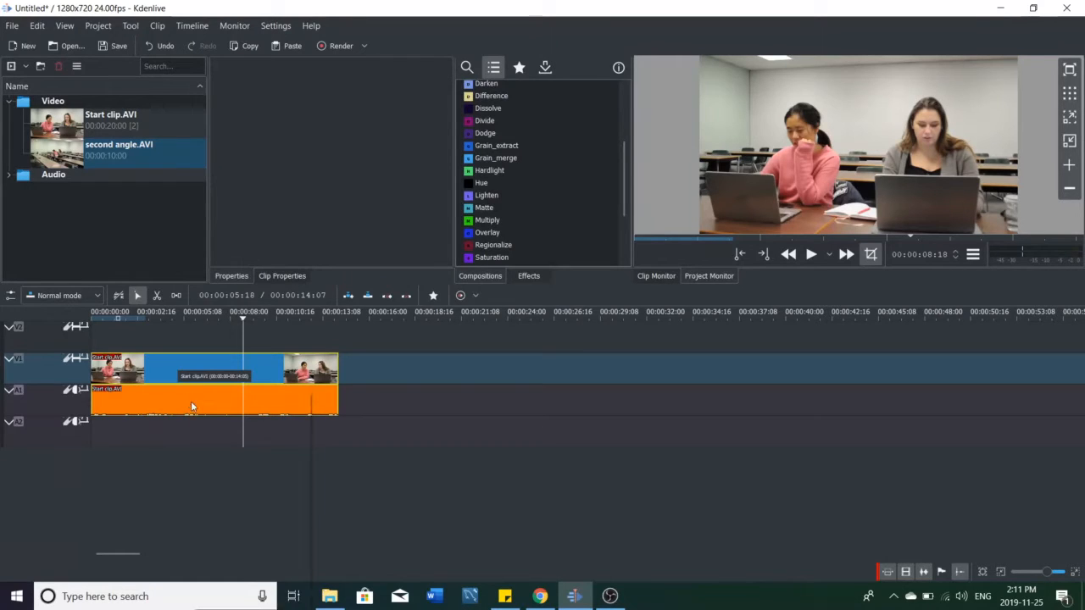
right_click(190, 401)
click(185, 385)
drag(207, 367, 154, 378)
Ungroup the video and audio of Start clip.AVI and remove its audio part from track A1
right_click(169, 404)
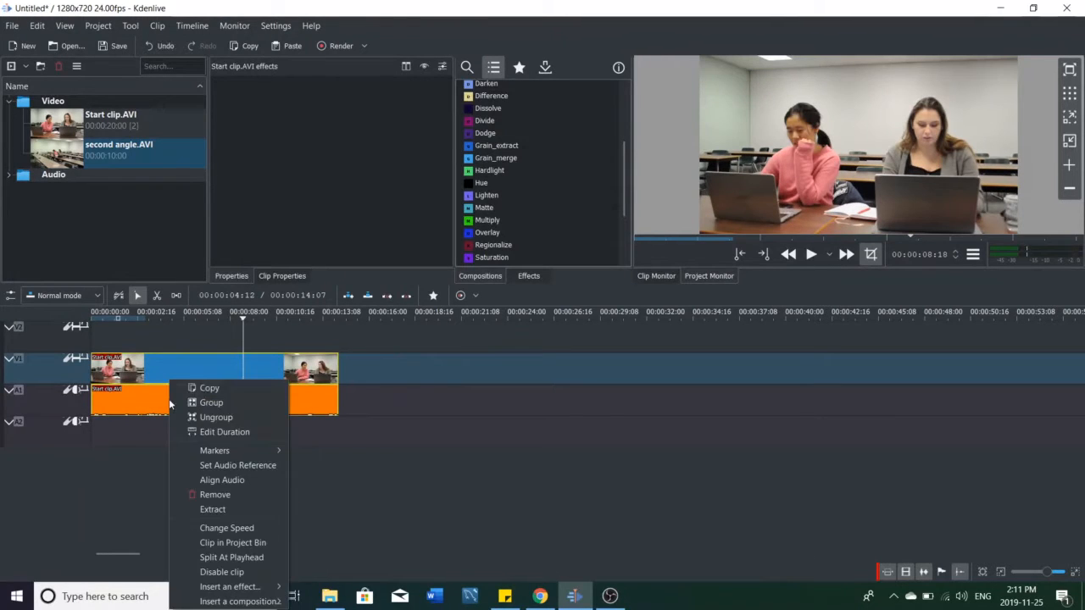
click(224, 418)
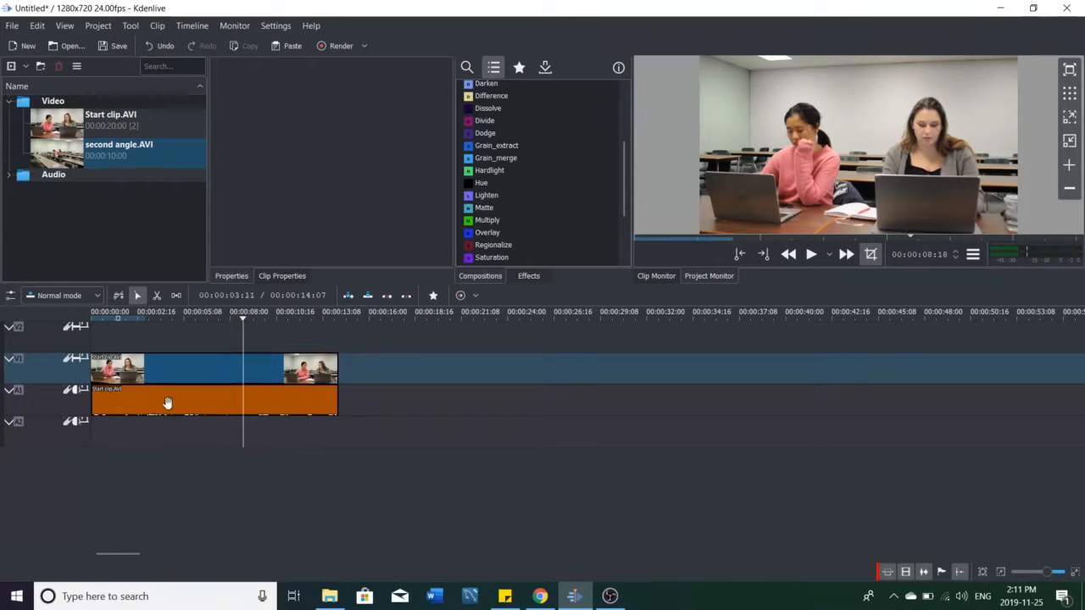
click(168, 401)
right_click(154, 406)
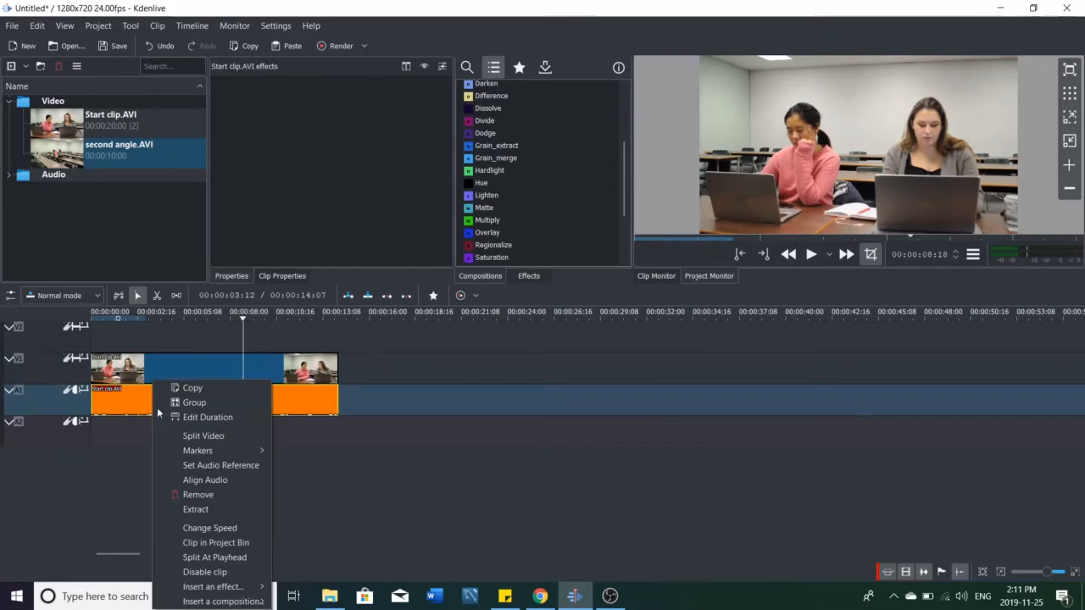
click(225, 495)
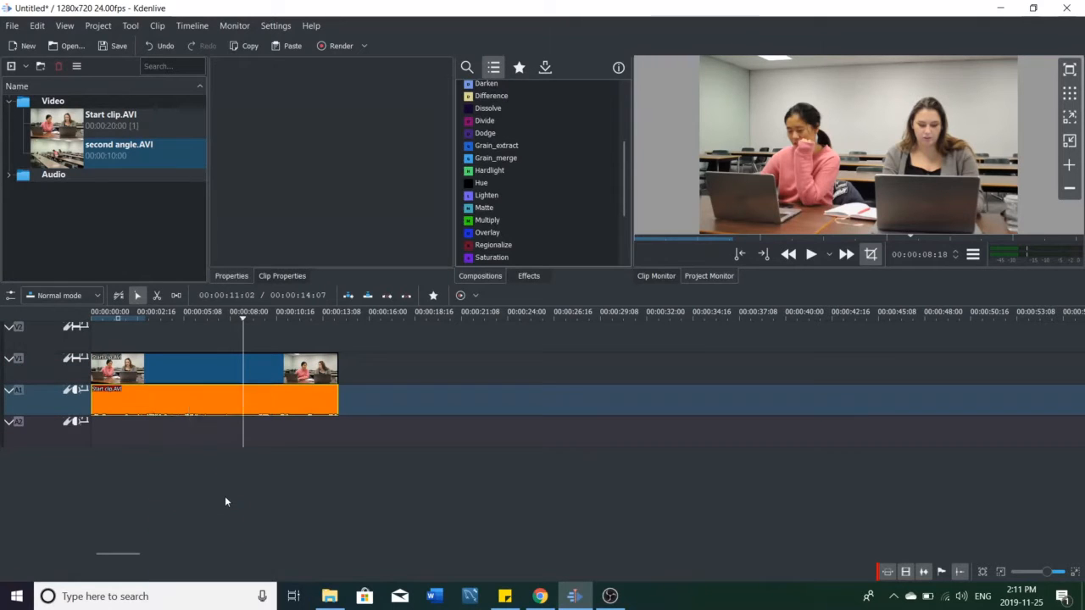
Preview the cinema-horror music clip from the Audio folder, jumping ahead within it and pausing at 00:00:16:17
click(10, 175)
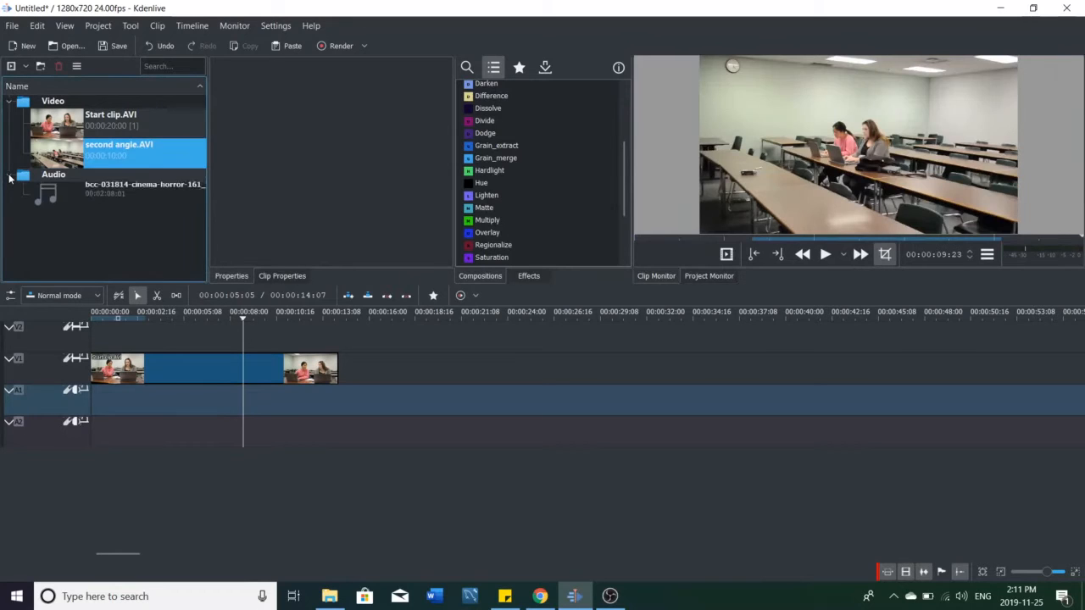
click(119, 192)
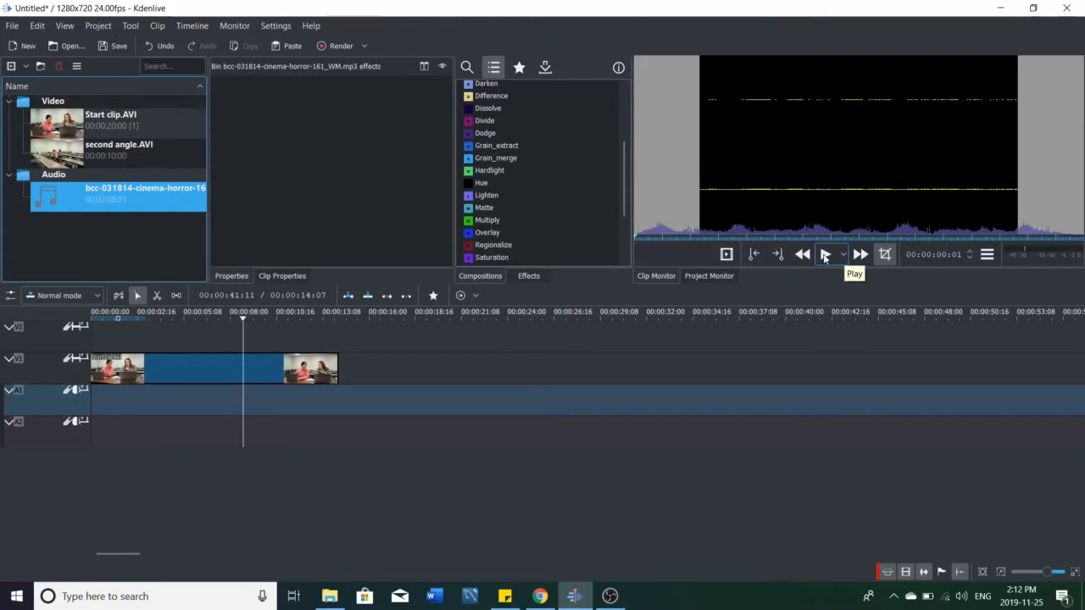
click(825, 256)
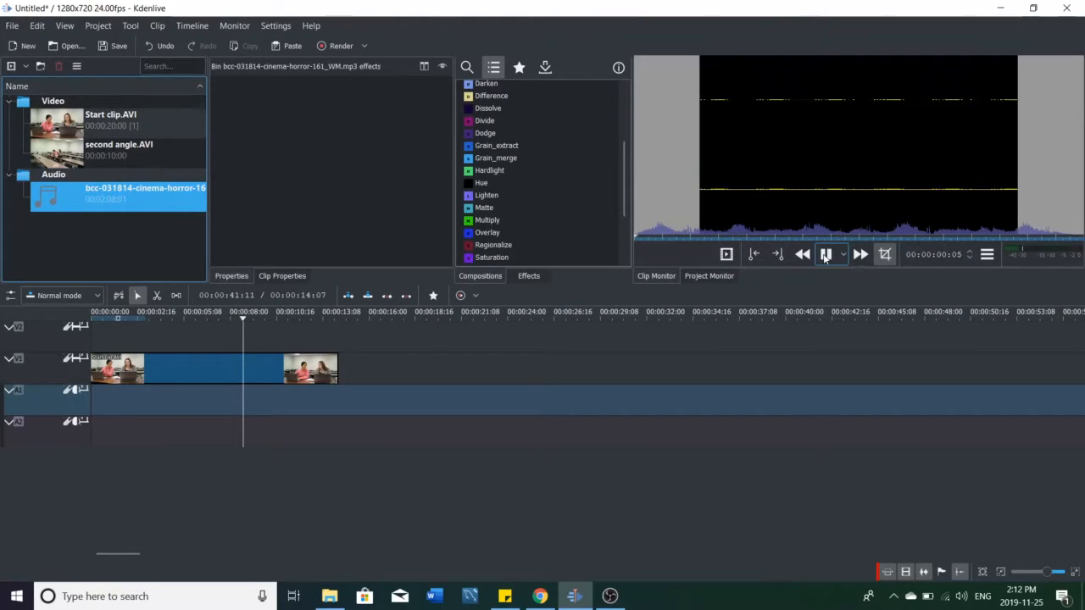
click(666, 237)
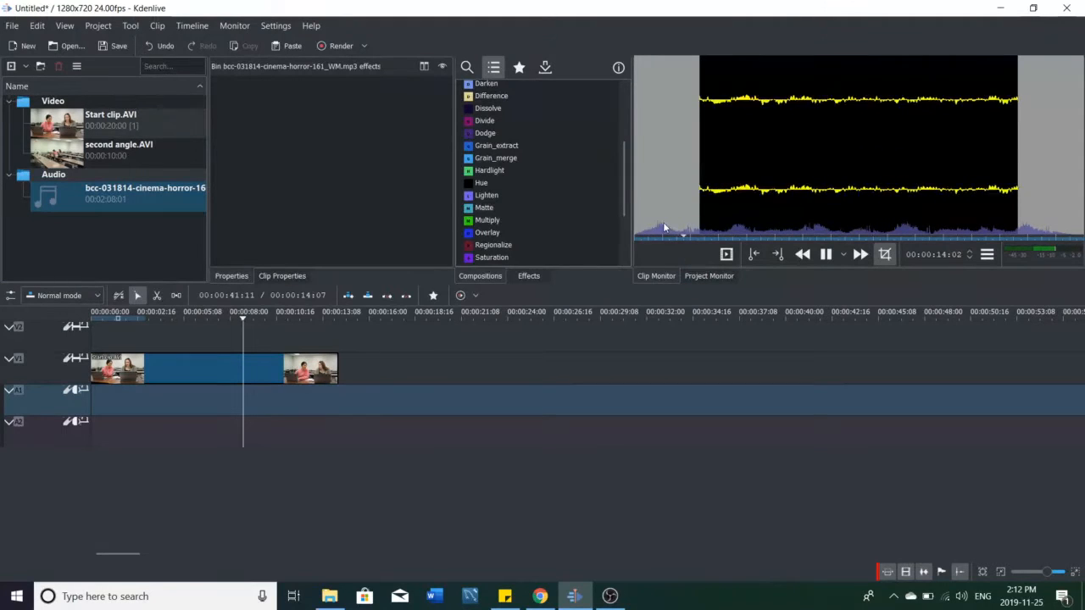
click(824, 255)
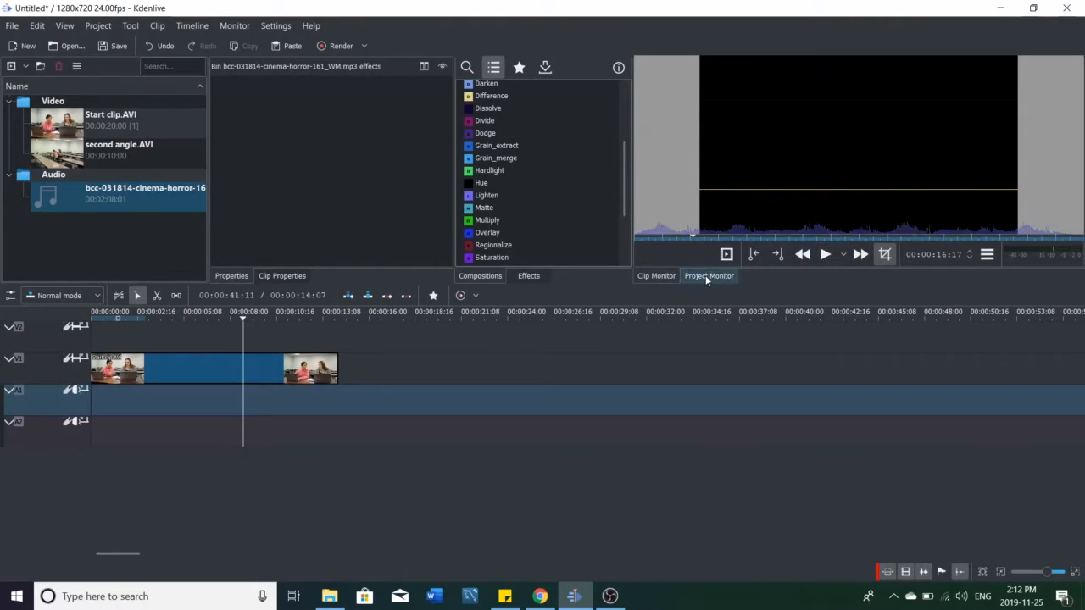
Place the cinema-horror music clip at the start of track A1 and cut it down to about 15 seconds
drag(115, 200, 93, 405)
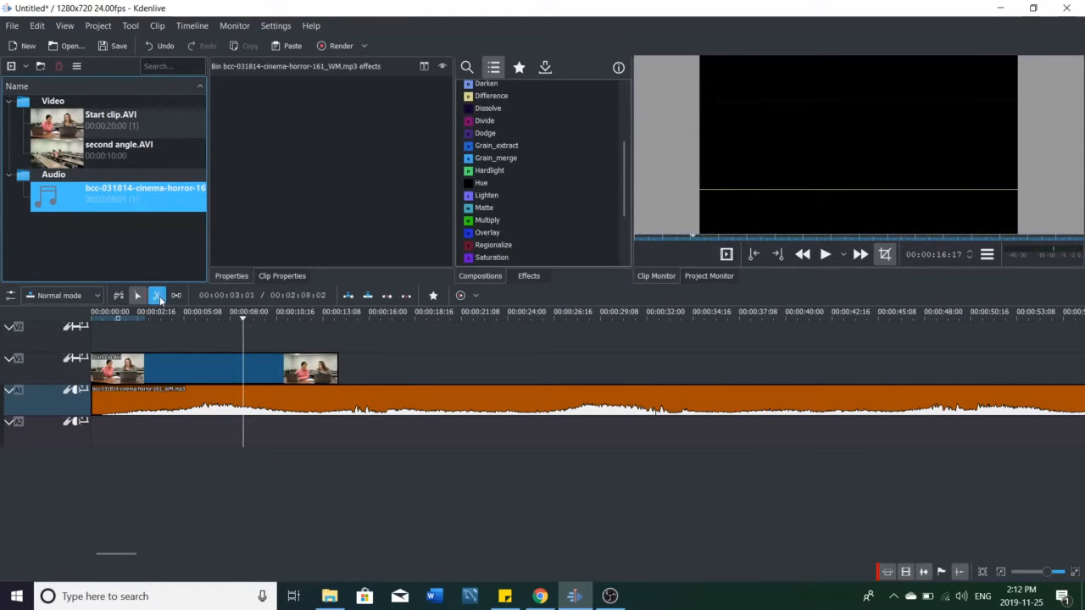
key(x)
click(350, 402)
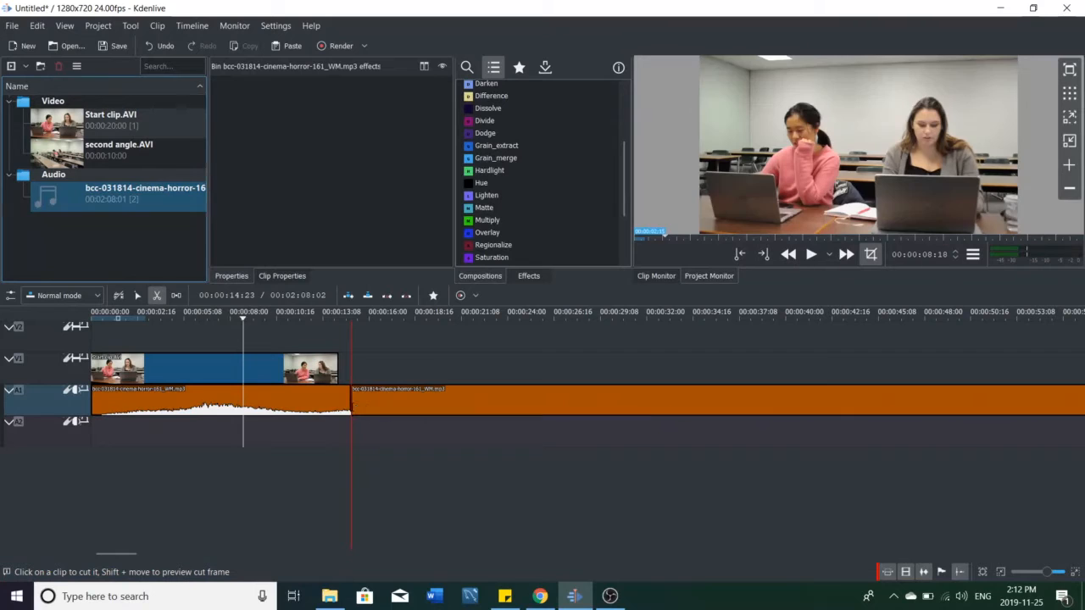
key(s)
click(408, 411)
right_click(407, 411)
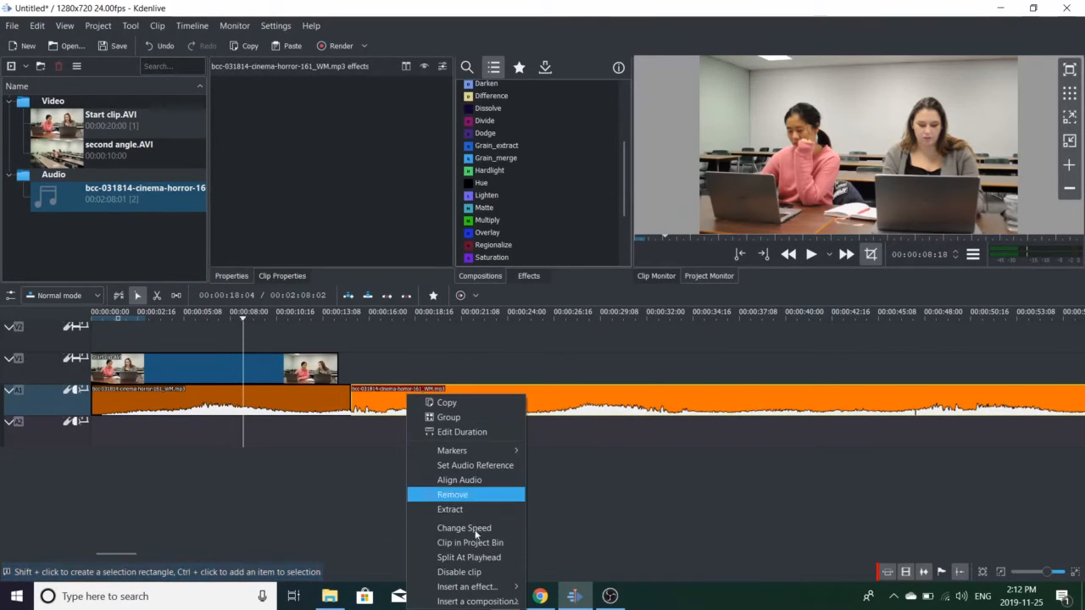
click(460, 495)
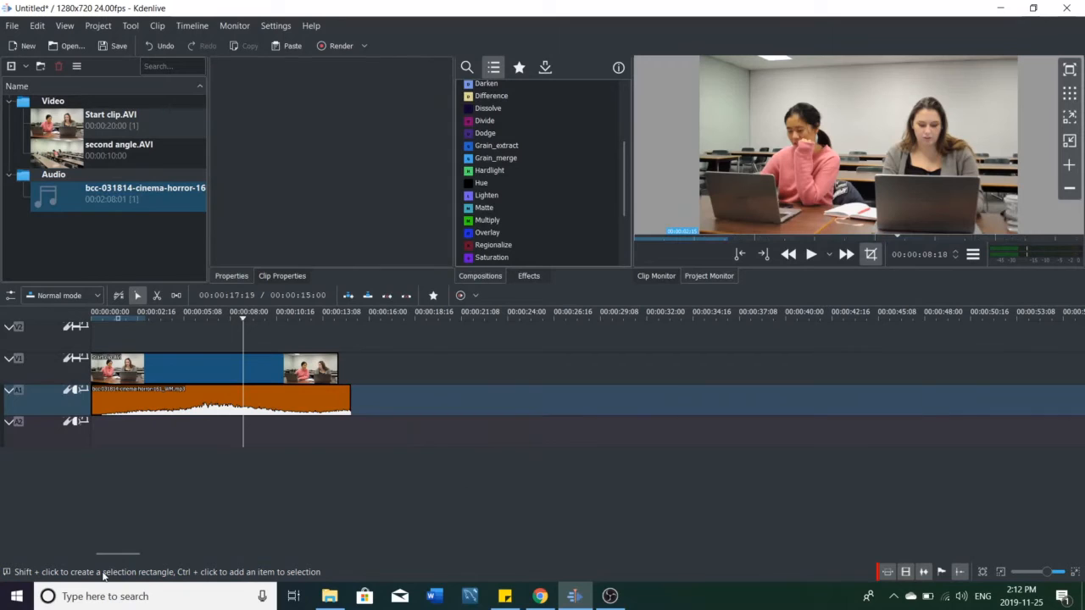
click(118, 408)
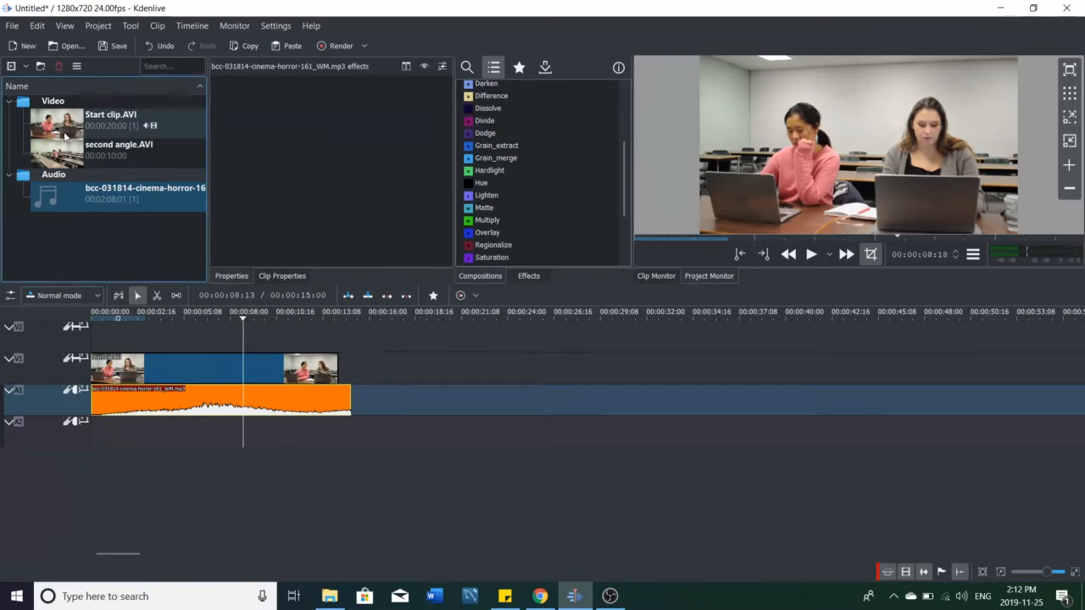
Place second angle.AVI on track V2 from about 00:00:13:02, overlapping the end of Start clip.AVI, and remove its ungrouped audio
drag(59, 145, 328, 343)
right_click(390, 337)
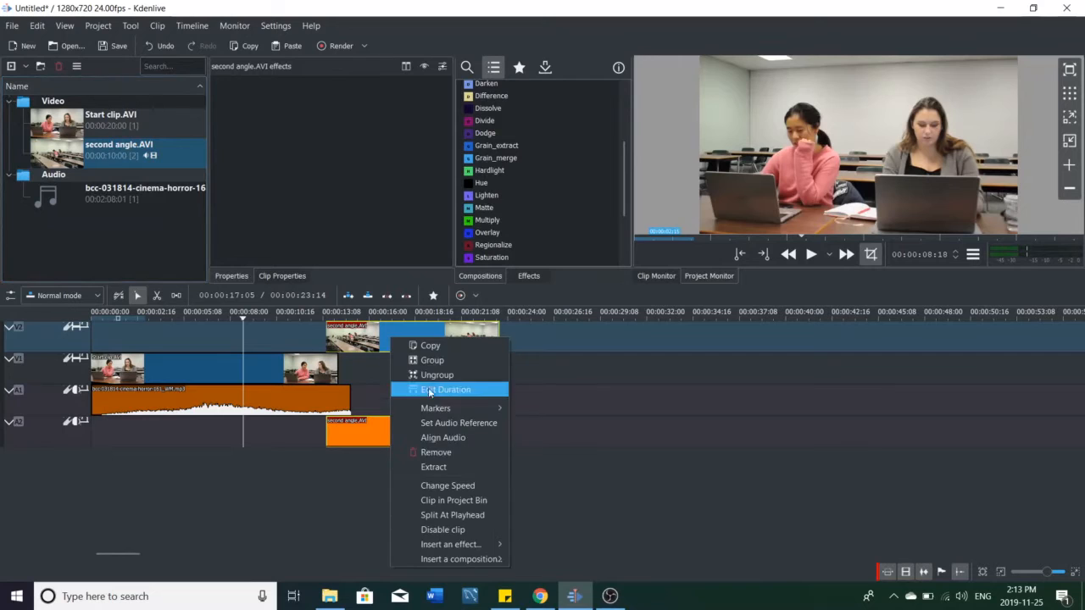
click(452, 376)
click(339, 431)
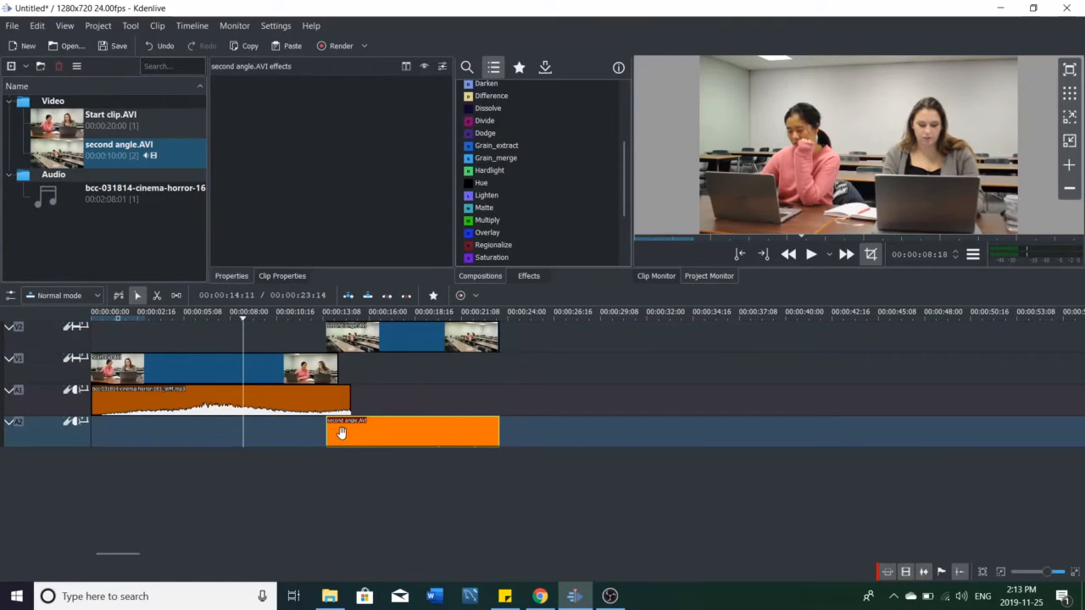
right_click(341, 438)
click(404, 493)
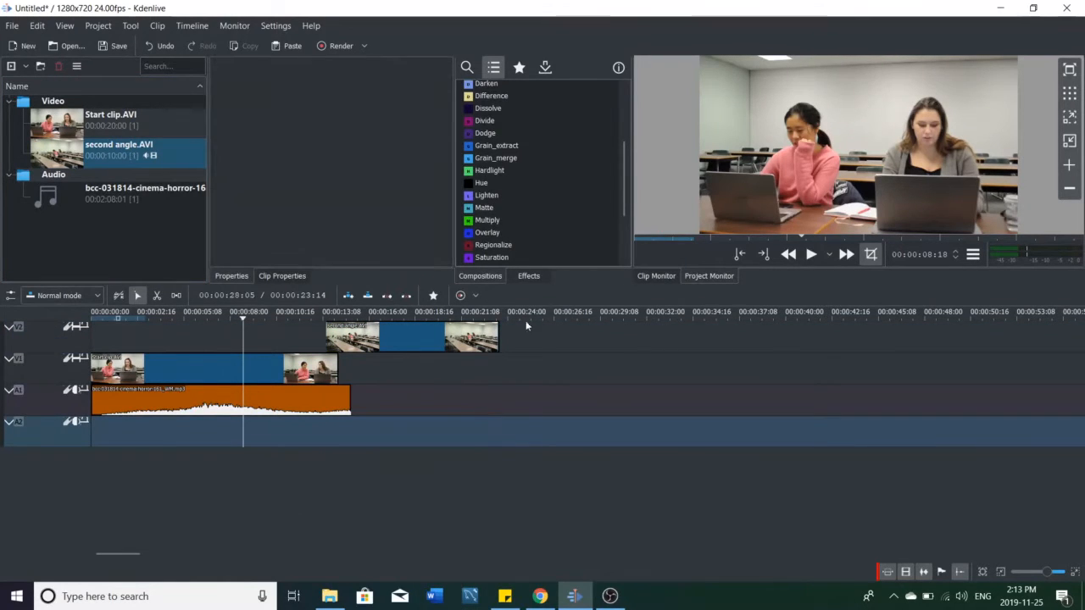
drag(395, 339, 382, 341)
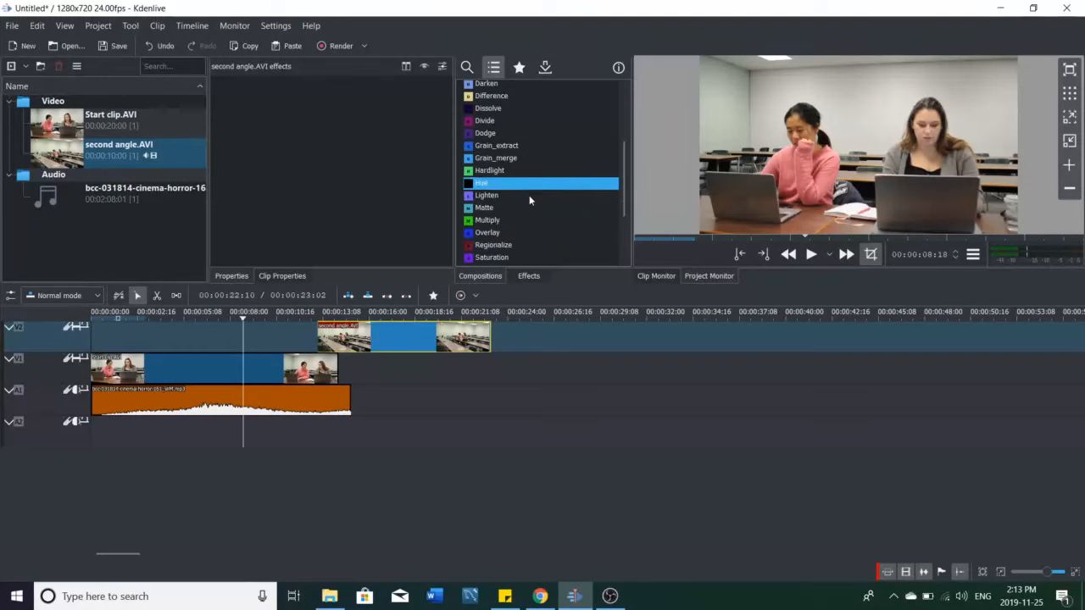
Add a Wipe composition across the overlap of the two video clips and set its wipe method to curtain.pgm
scroll(536, 210, down, 3)
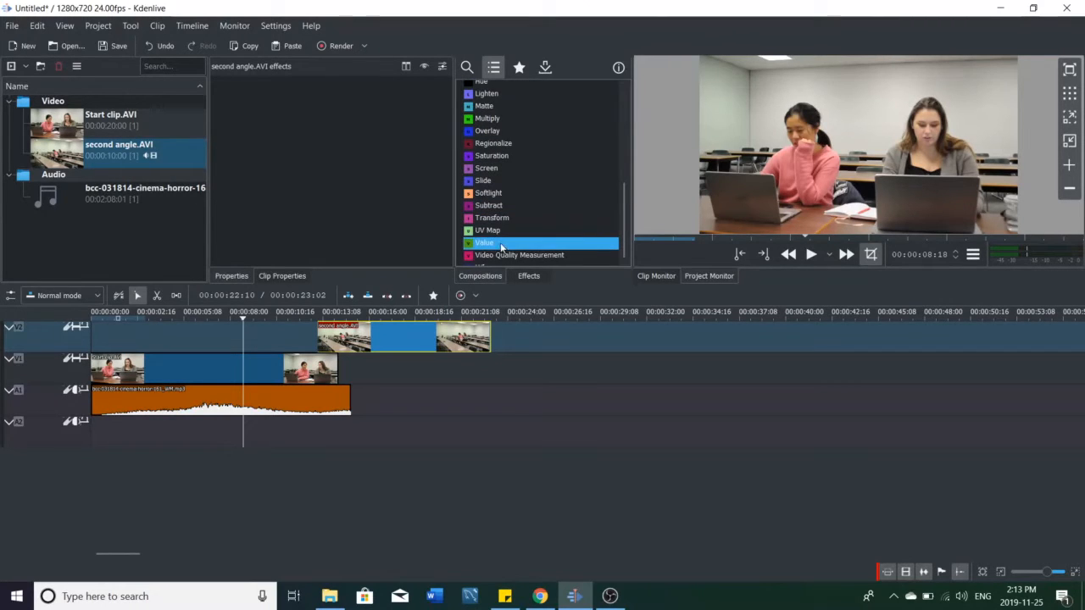
scroll(496, 246, down, 1)
drag(487, 259, 317, 351)
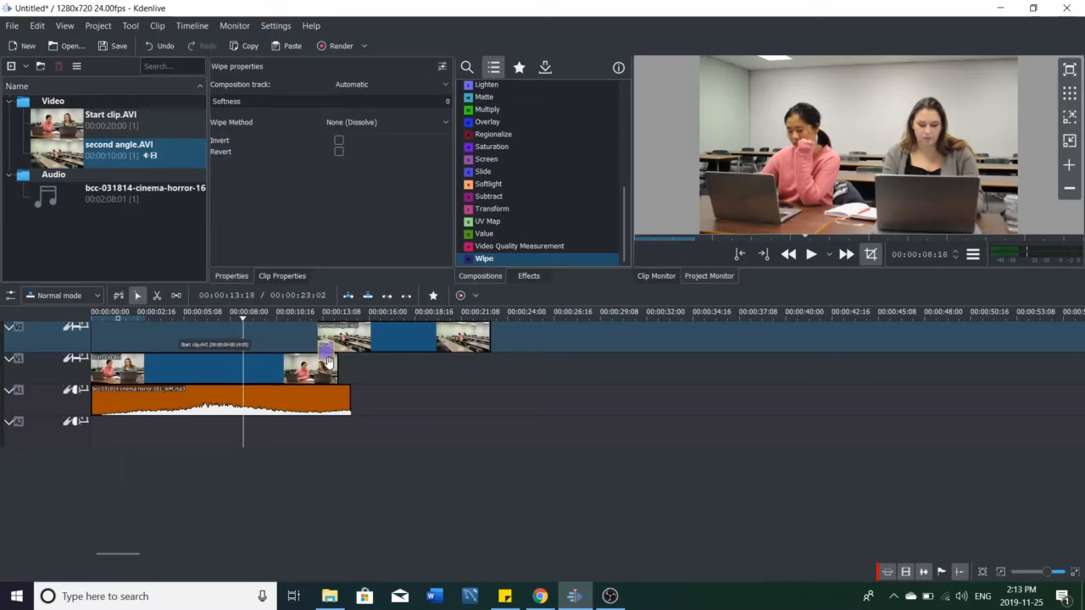
mouse_move(333, 350)
mouse_down()
mouse_move(365, 360)
mouse_move(342, 362)
mouse_up()
click(380, 123)
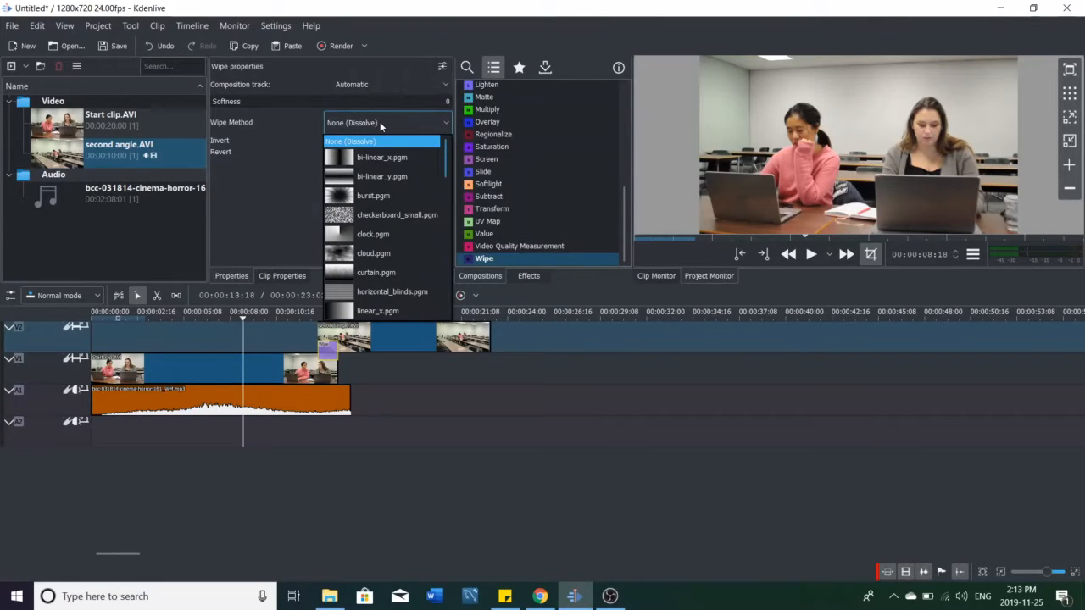
scroll(423, 257, down, 2)
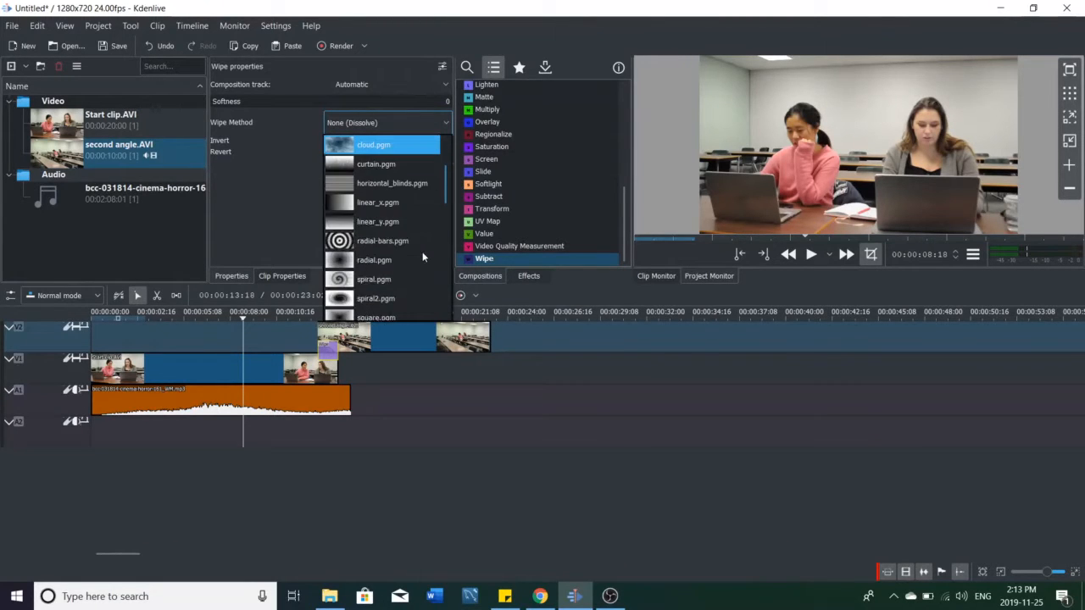
click(373, 166)
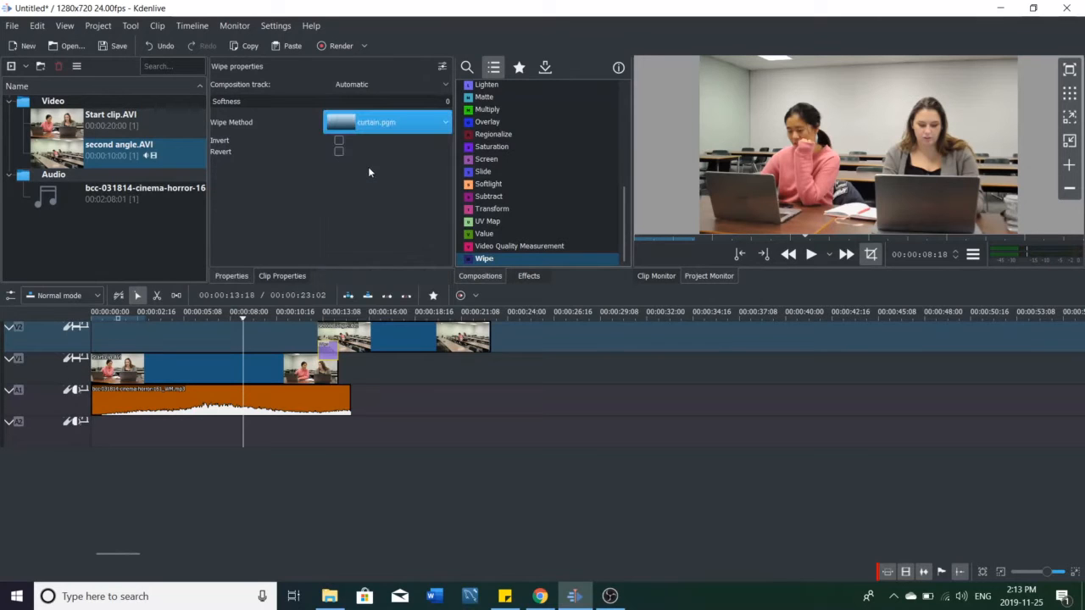
Play the timeline from about 00:00:12:09 through the curtain wipe and pause at about 00:00:15:02
click(307, 342)
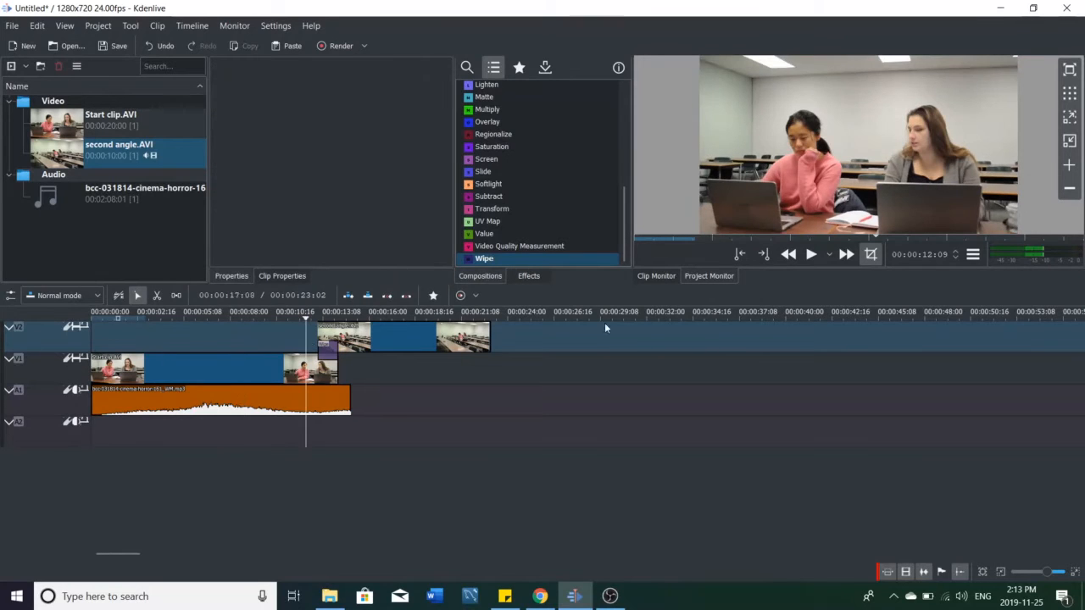
click(810, 257)
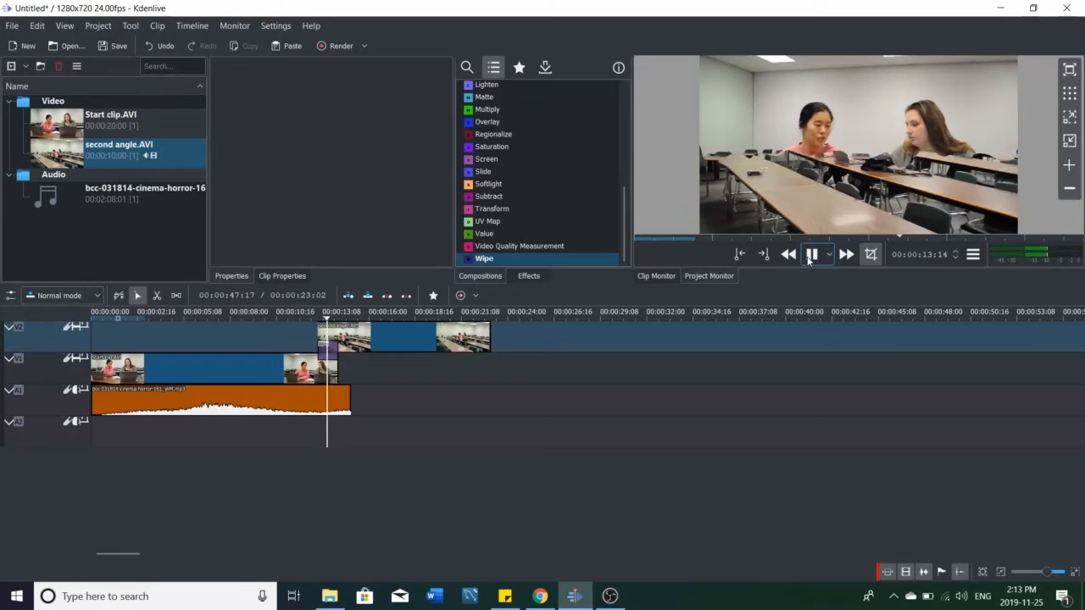
click(809, 257)
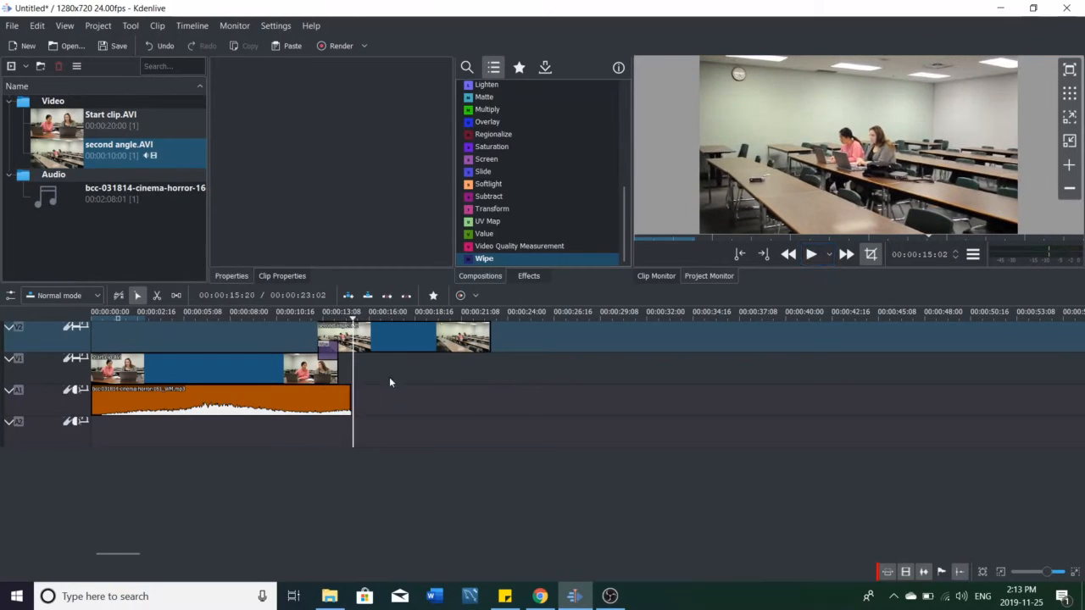
Replace the Wipe composition between the two video clips with a Dissolve spanning their overlap
click(327, 354)
right_click(328, 359)
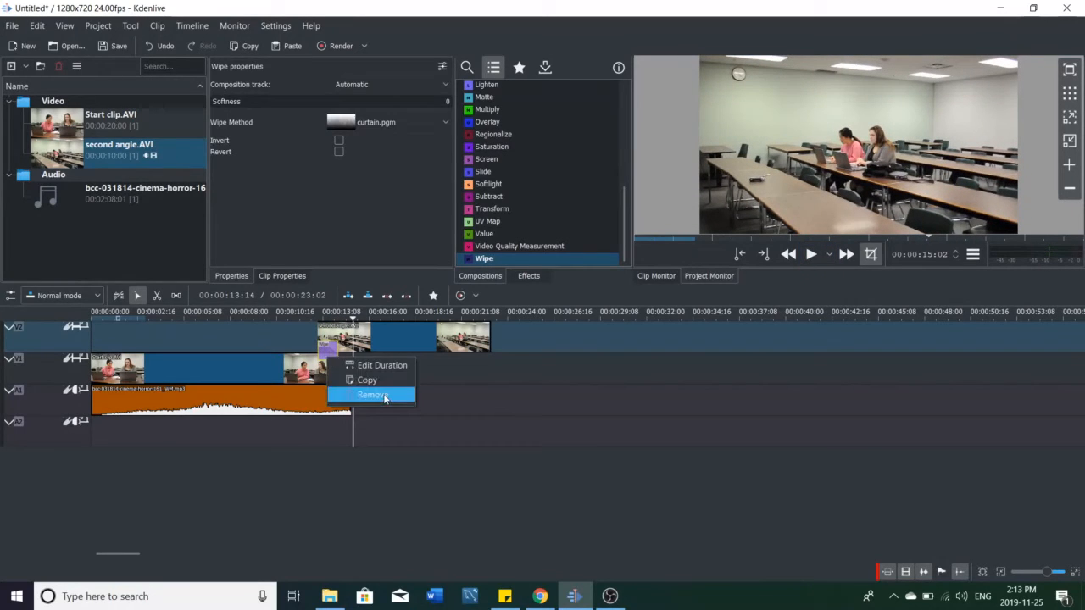
click(384, 396)
scroll(528, 216, up, 5)
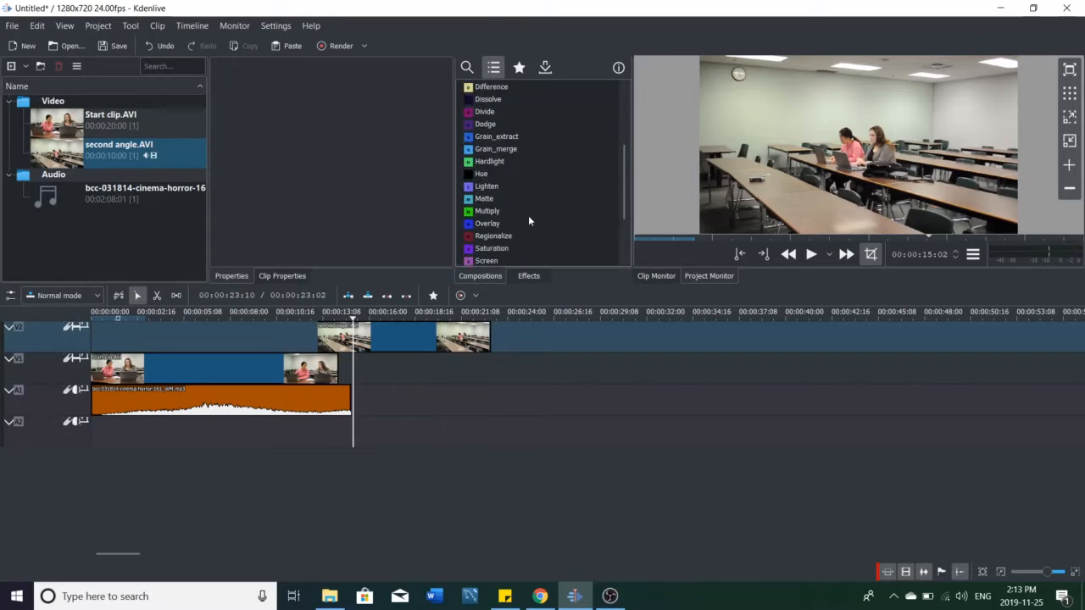
drag(498, 202, 338, 351)
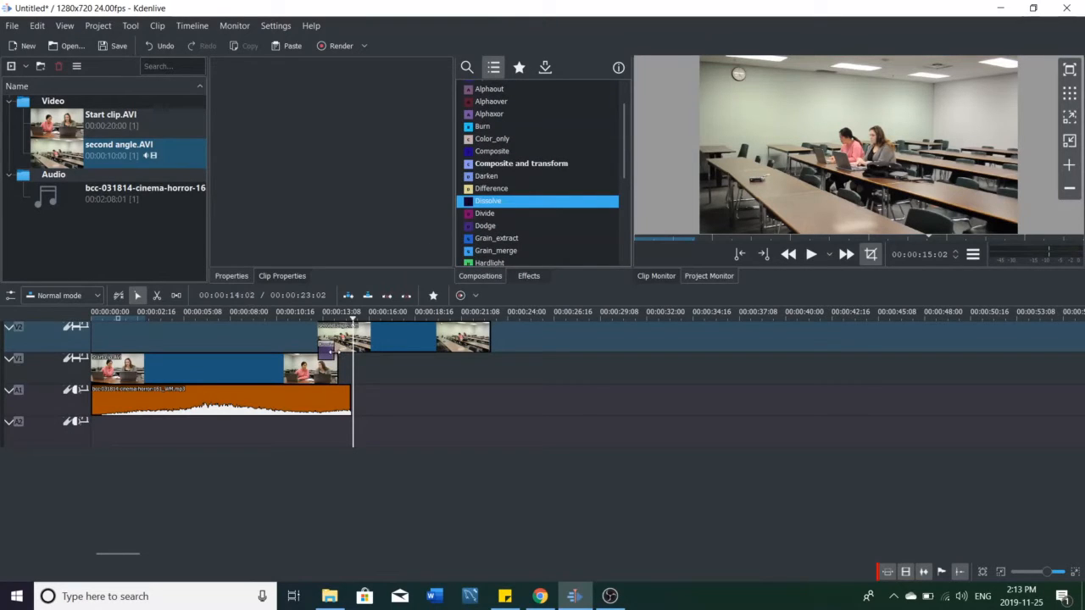
Play the timeline from about 00:00:12:04 through the dissolve and pause at about 00:00:15:06
click(303, 350)
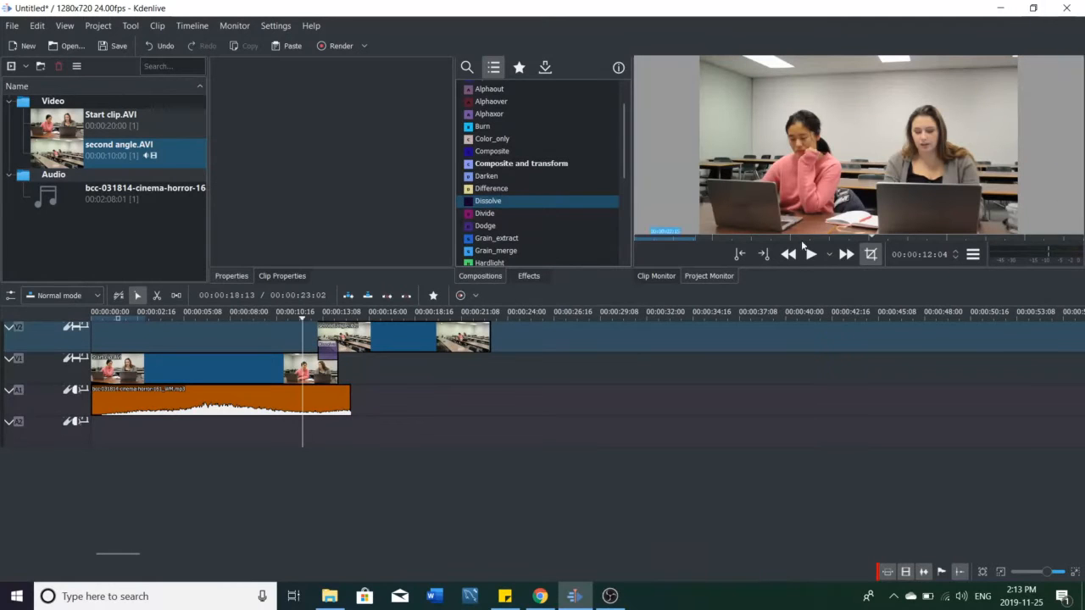
click(811, 255)
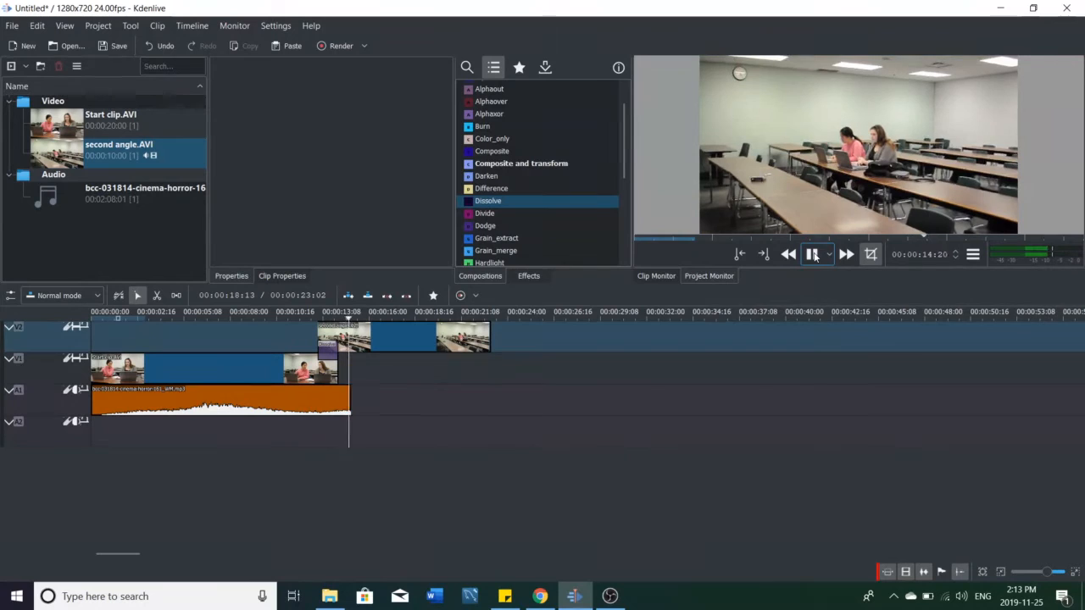
click(813, 255)
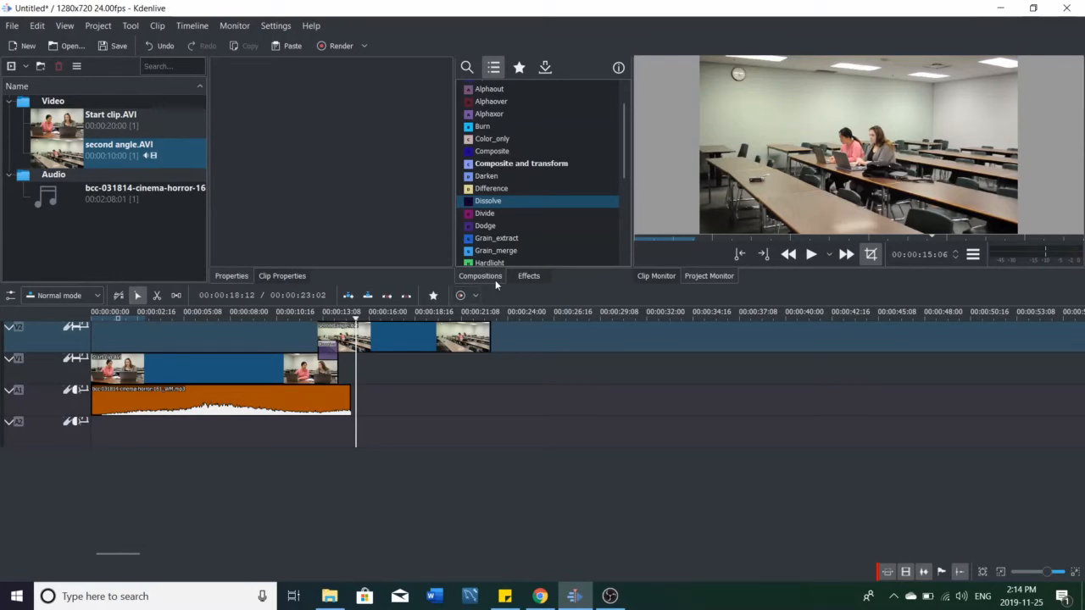
Find the fade effects, add Fade in to the music clip on the timeline, and set its duration to 00:00:03:09
click(528, 277)
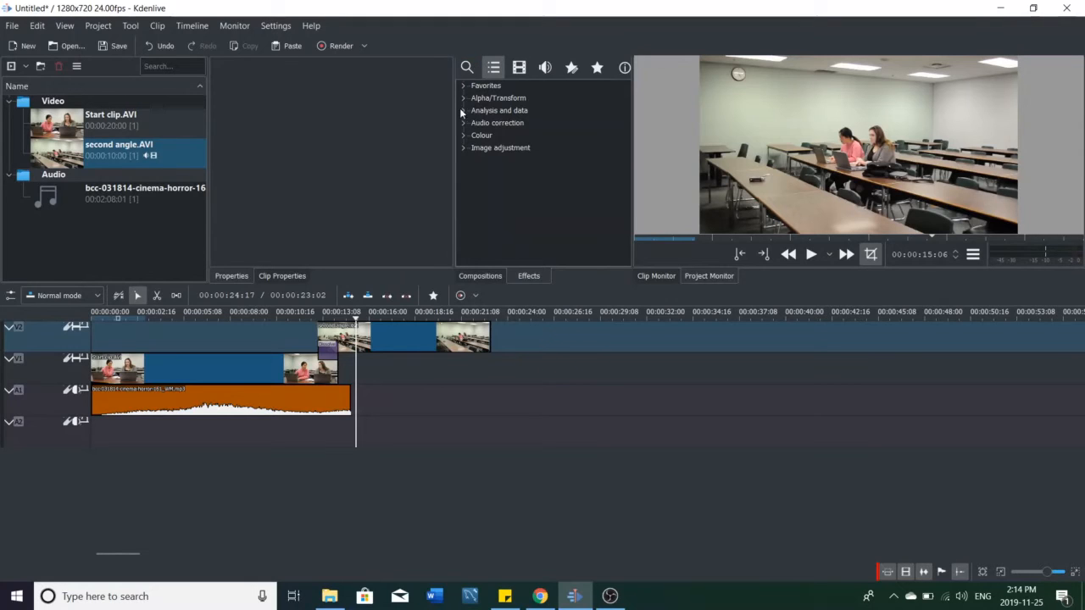
click(467, 67)
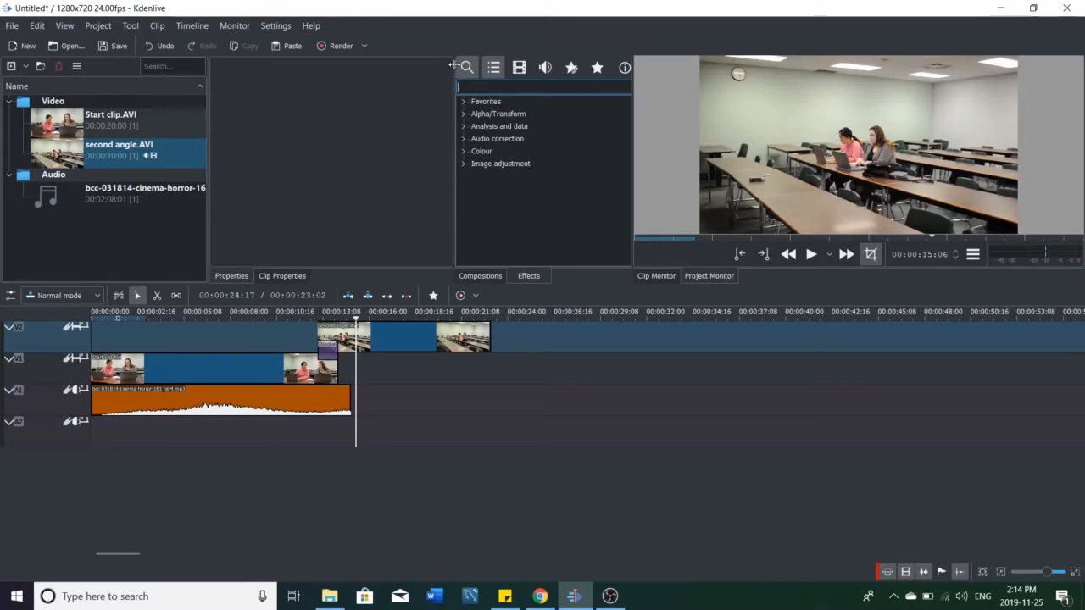
text(fade)
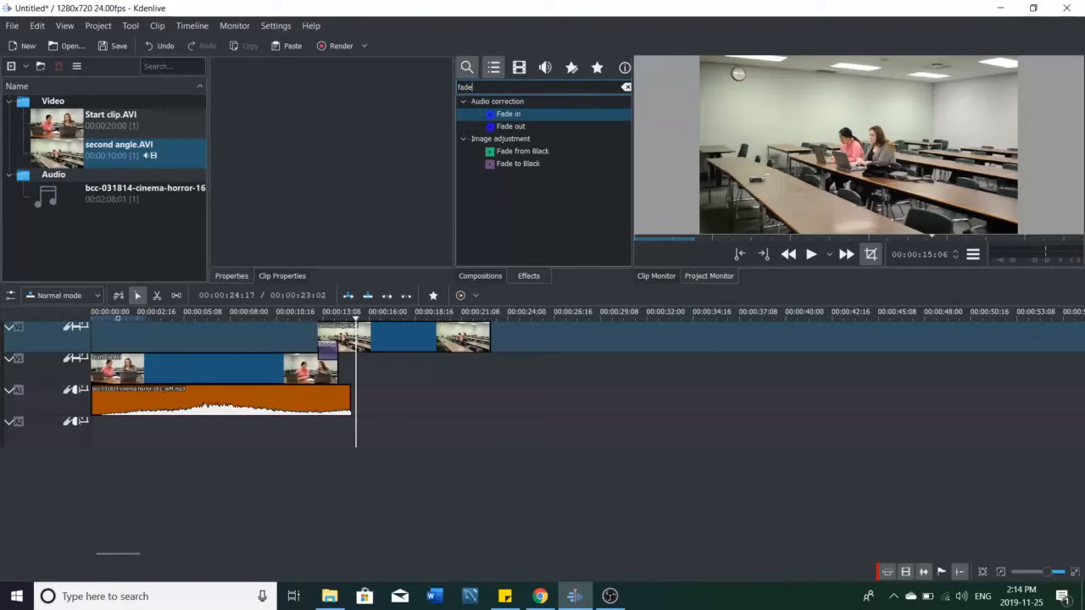
drag(509, 113, 101, 405)
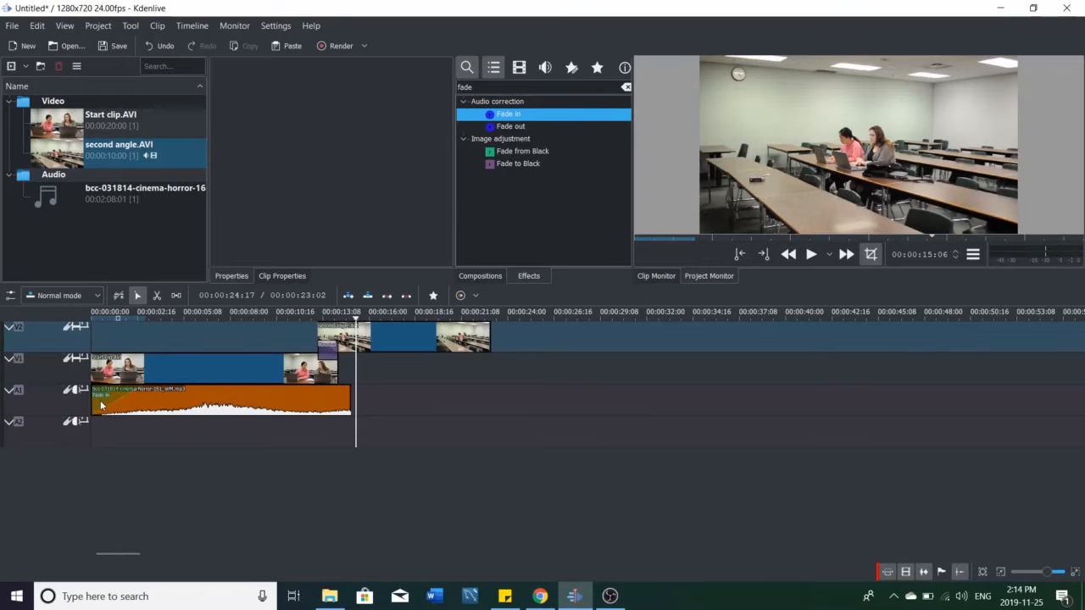
click(110, 399)
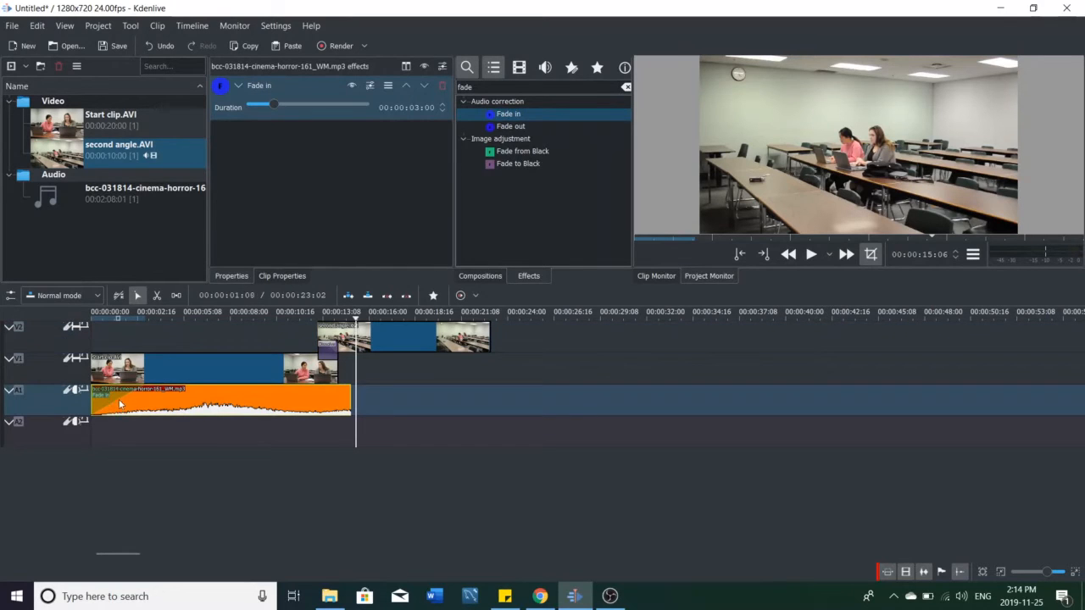
mouse_move(275, 107)
mouse_down()
mouse_move(339, 115)
mouse_move(254, 110)
mouse_move(276, 113)
mouse_up()
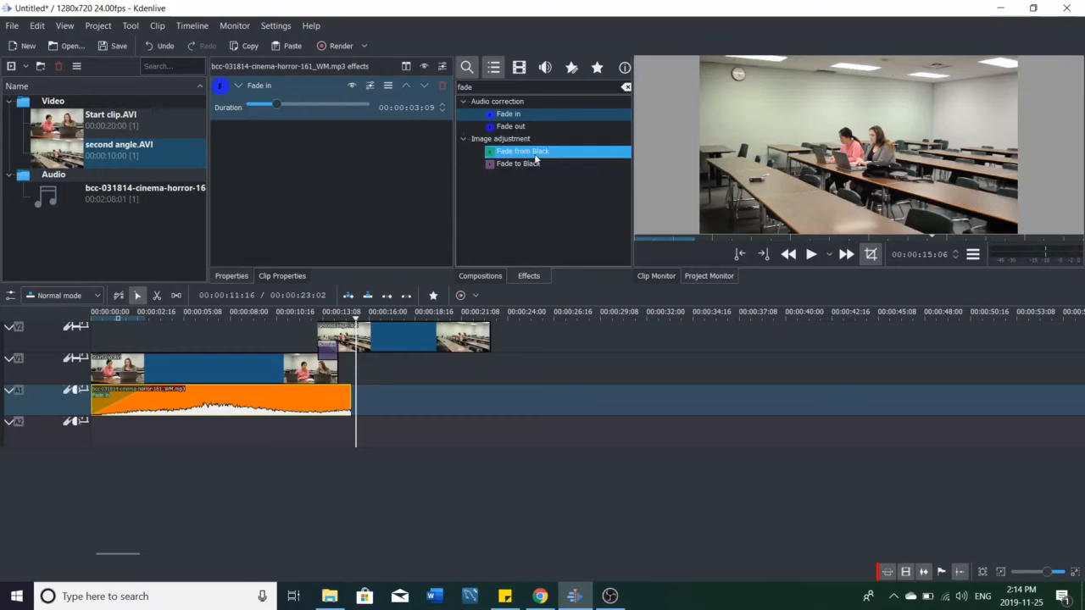
Add Fade to Black to the second angle clip and play its ending from 00:00:19:07 to about 00:00:22:12
drag(519, 164, 463, 337)
click(442, 378)
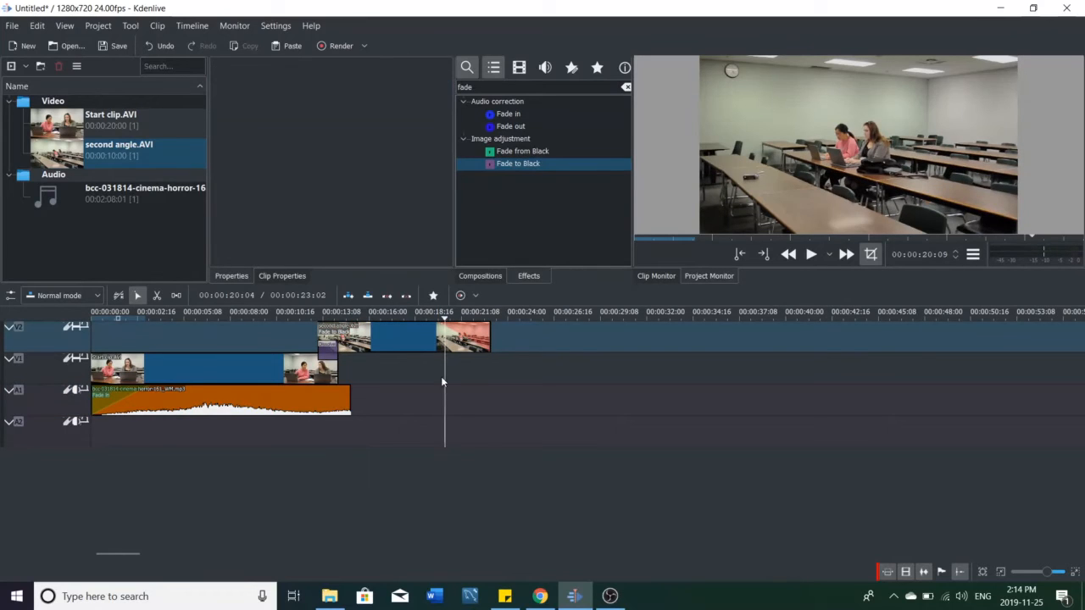
click(425, 379)
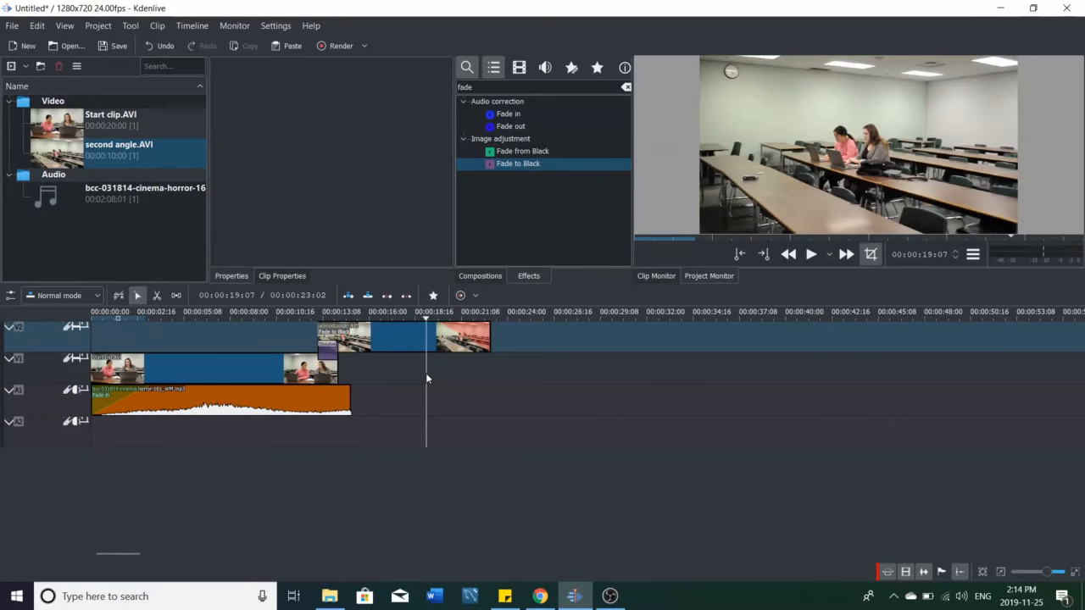
click(811, 256)
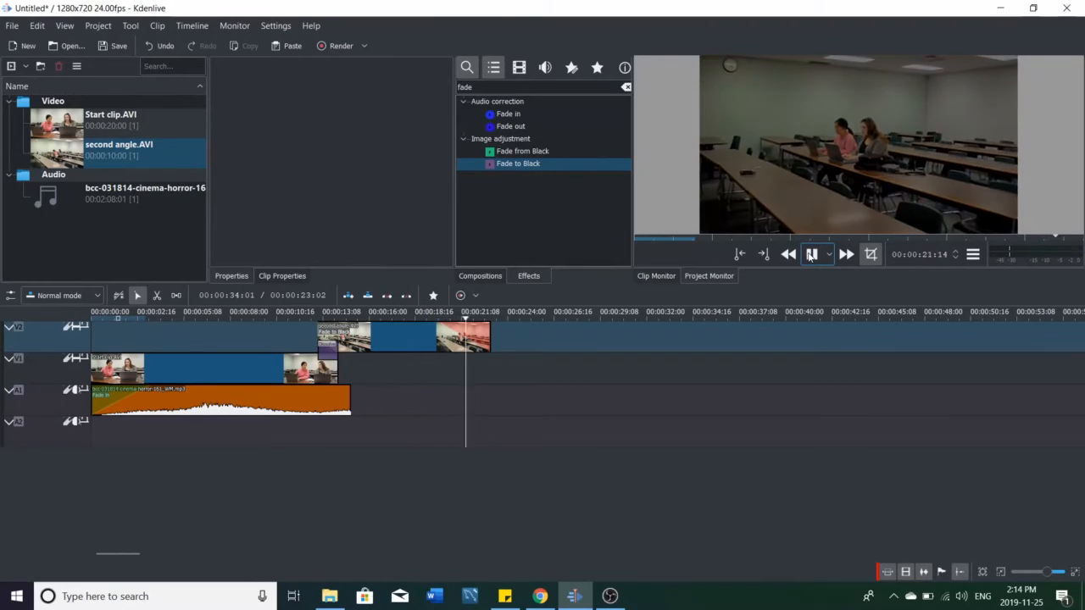
click(810, 256)
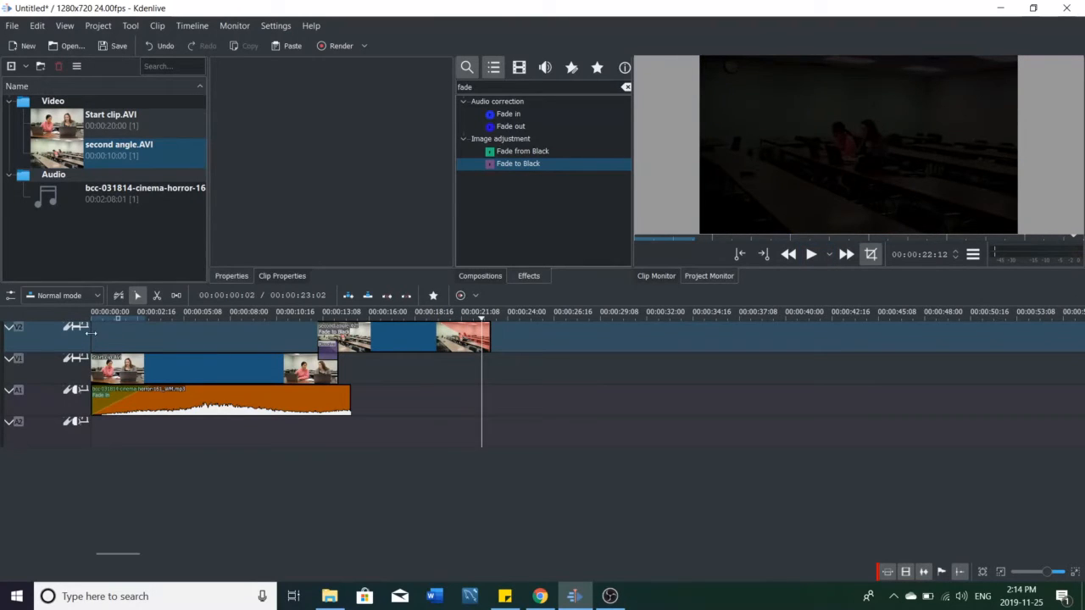
Play the timeline from near the start through the music's fade-in and pause at about 00:00:03:19
click(95, 339)
click(811, 255)
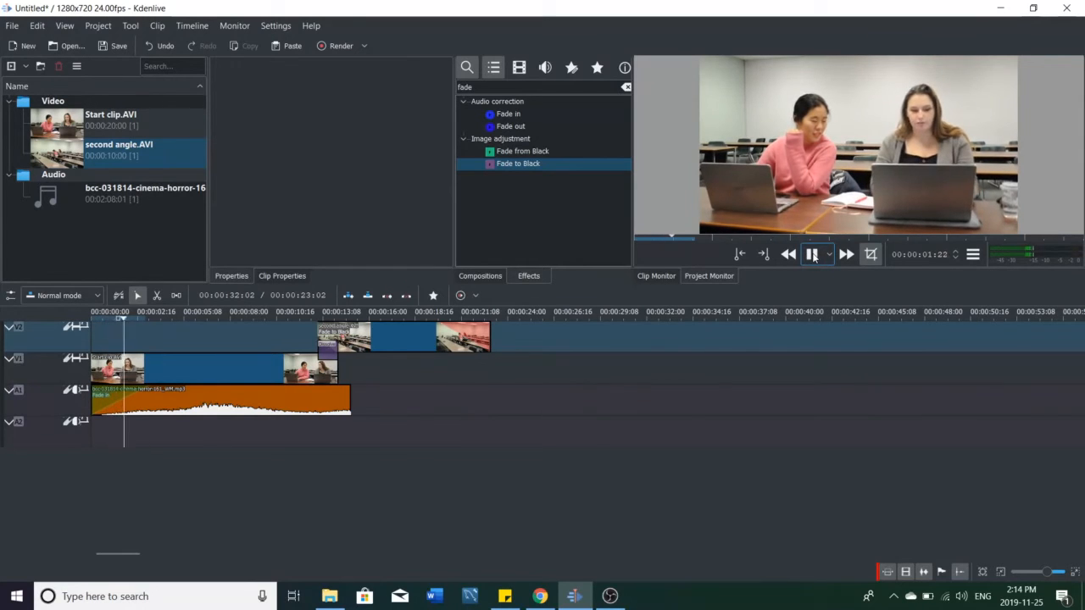
click(812, 256)
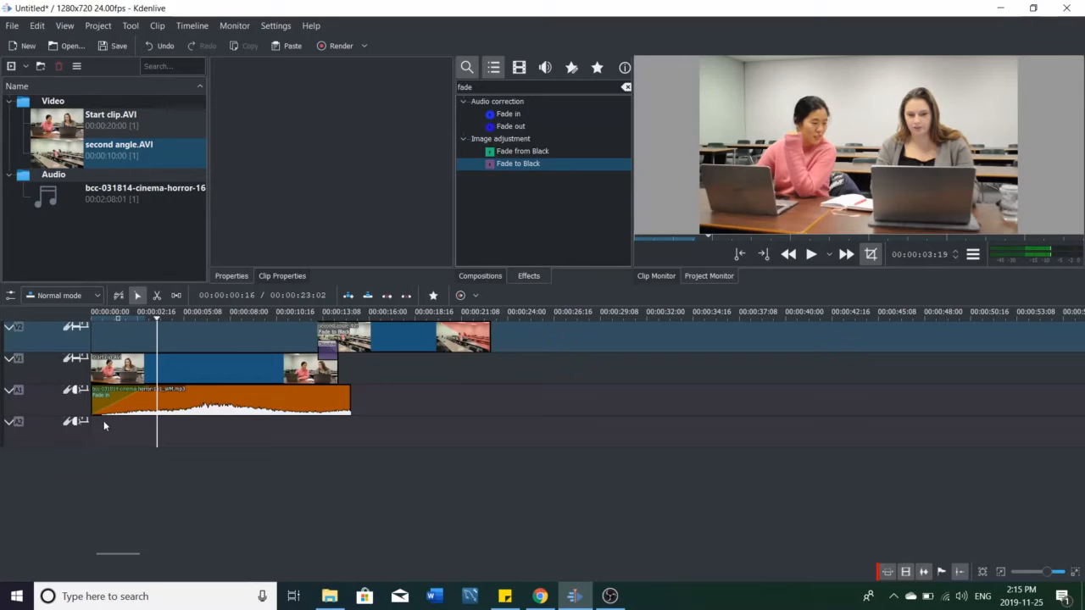
Insert a space of 00:00:02:00 in all tracks at the start of the timeline
right_click(96, 340)
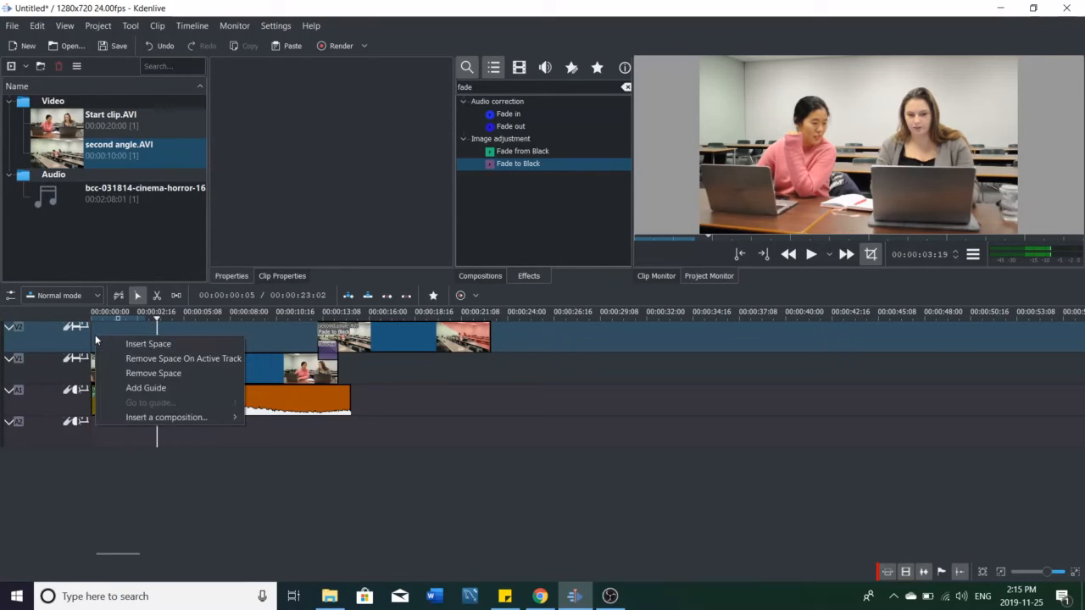
click(129, 345)
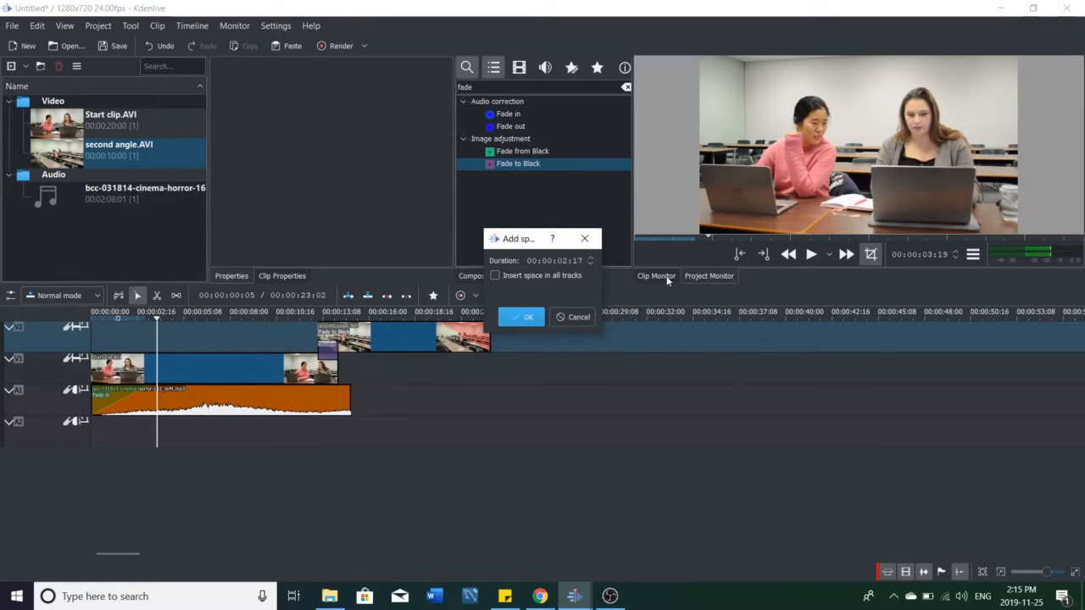
click(590, 265)
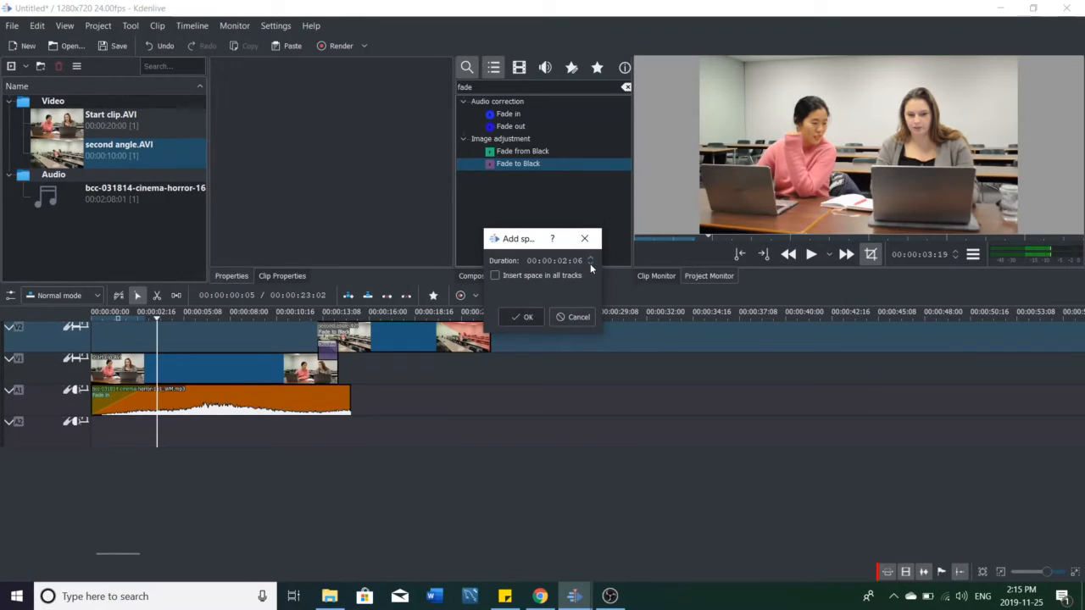
click(493, 276)
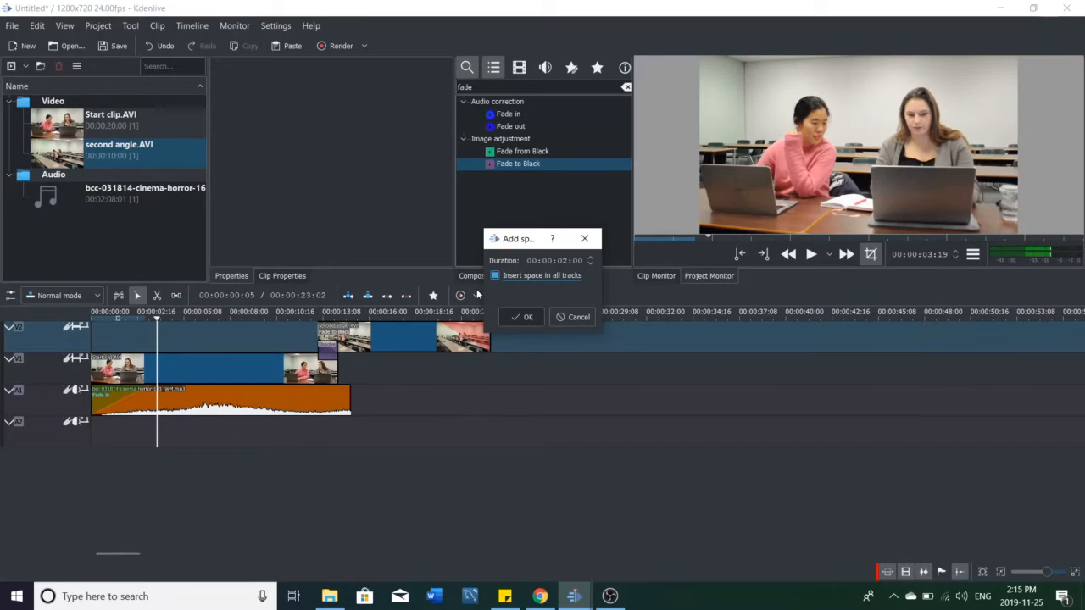
click(522, 317)
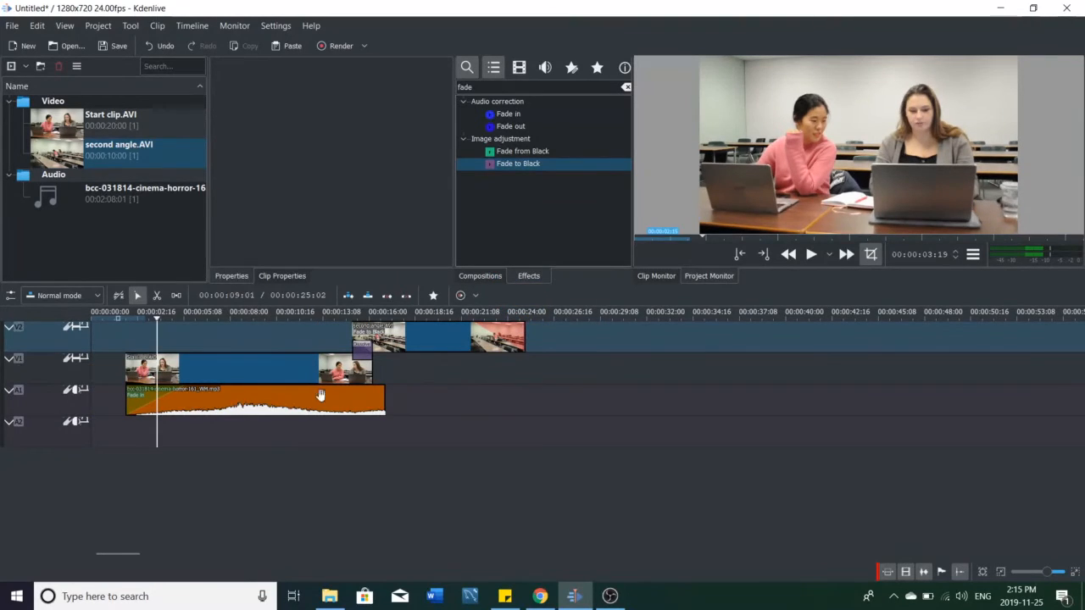
Start a new title clip and enter the text "Murder Movie" in its upper area
click(112, 337)
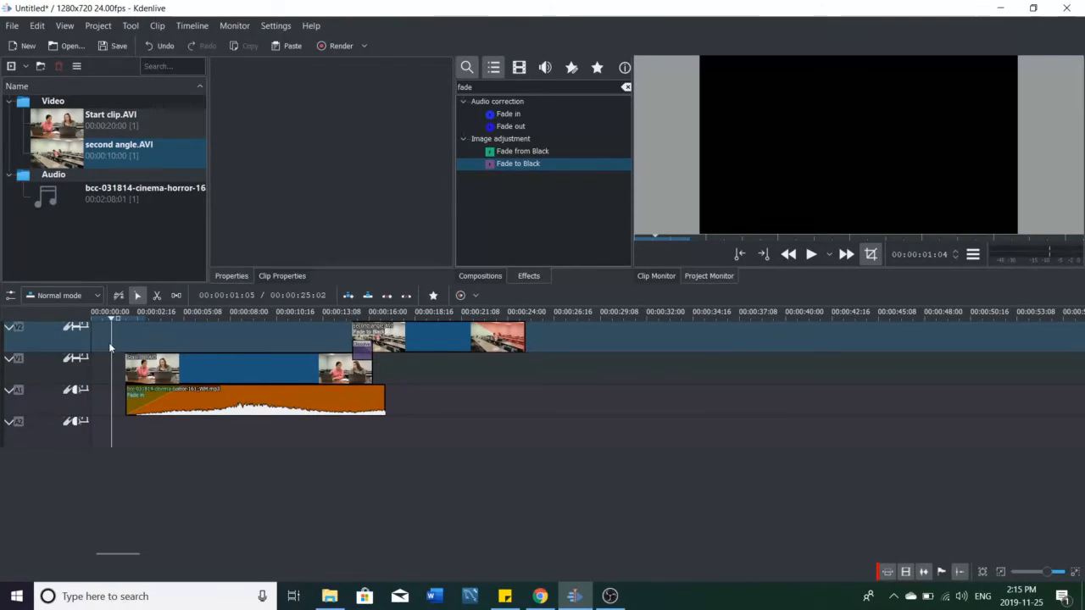
click(27, 66)
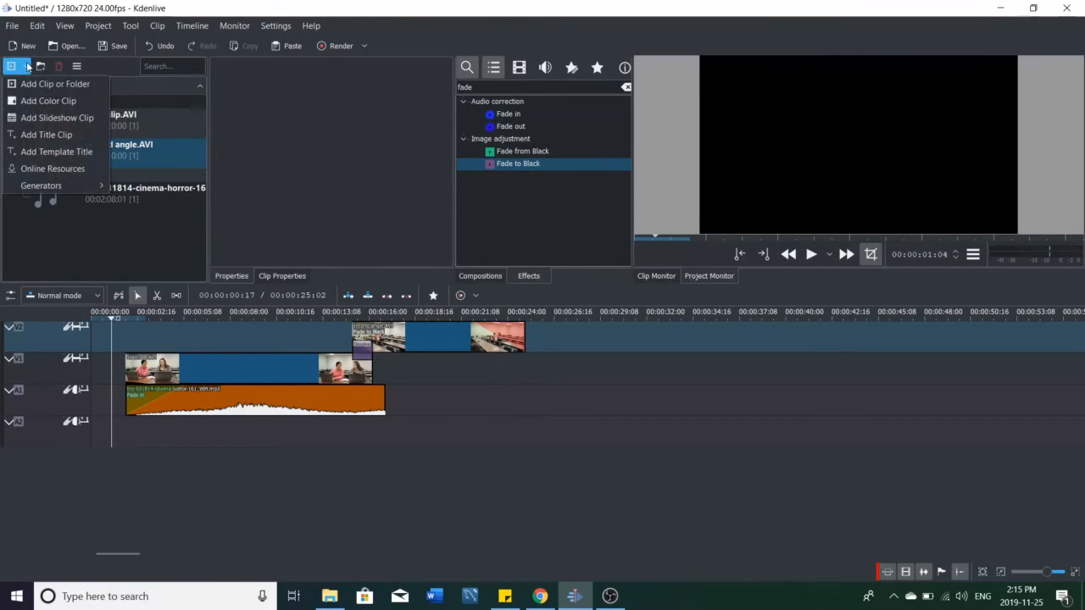
click(59, 138)
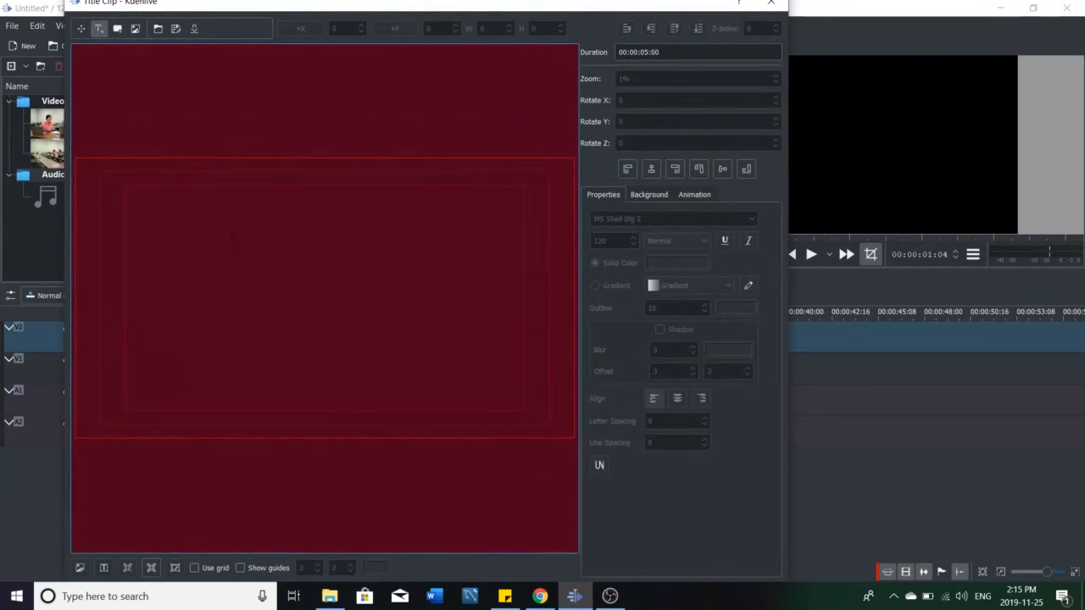
click(232, 244)
text(M)
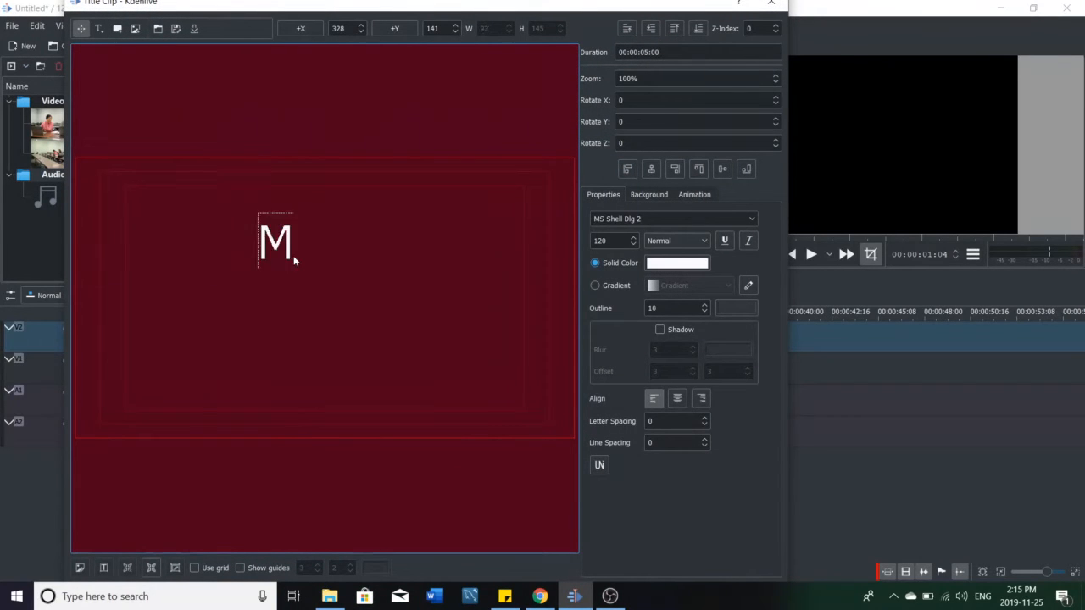
text(urder Movie)
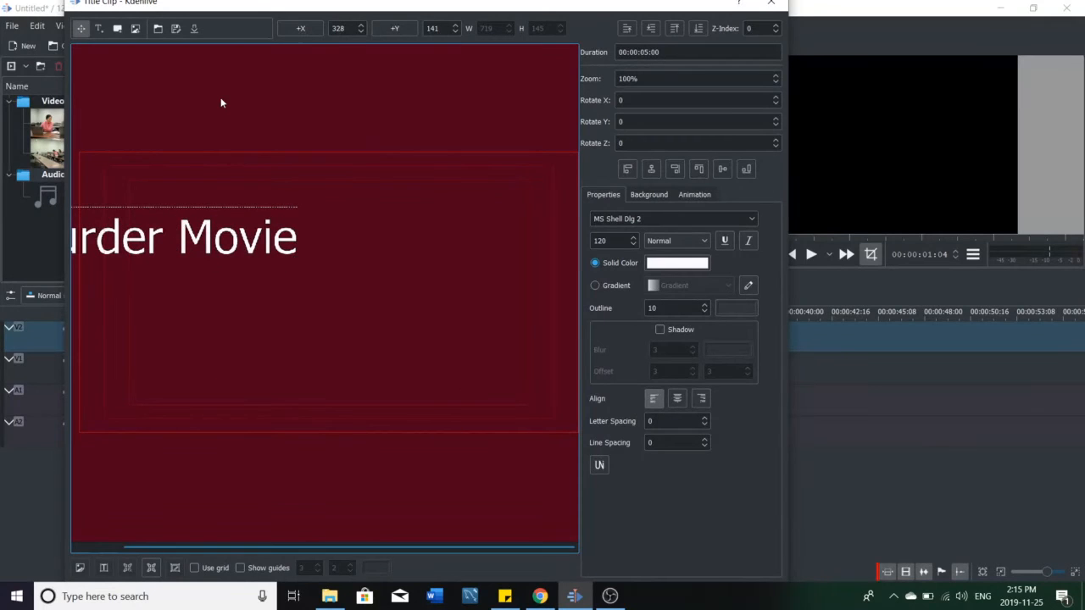
Move the "Murder Movie" text fully inside the frame at Y 135 and centre it horizontally, with font size 120
click(212, 314)
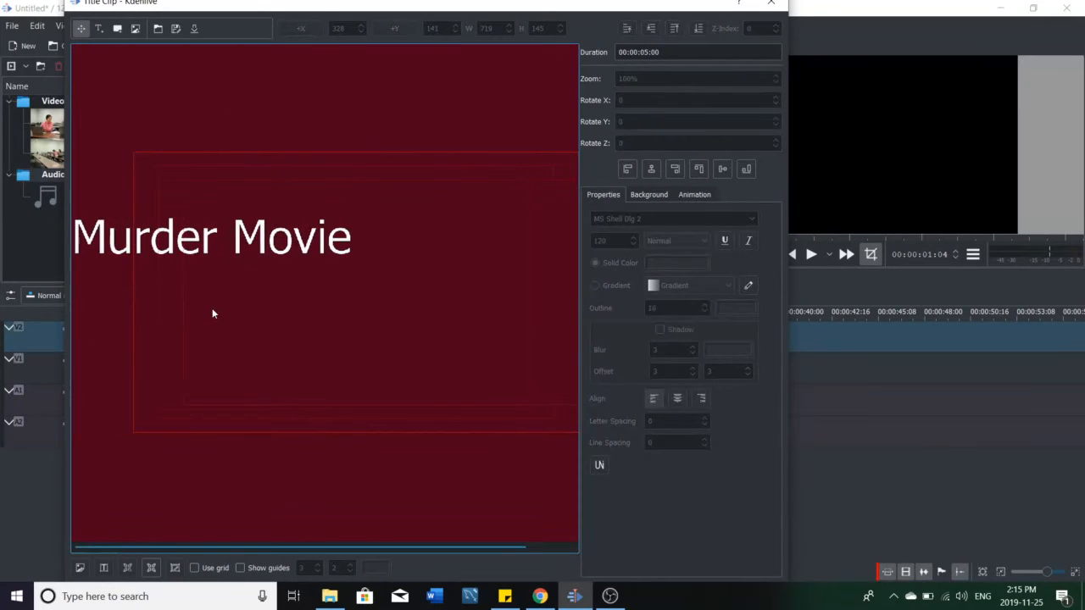
drag(193, 245, 388, 242)
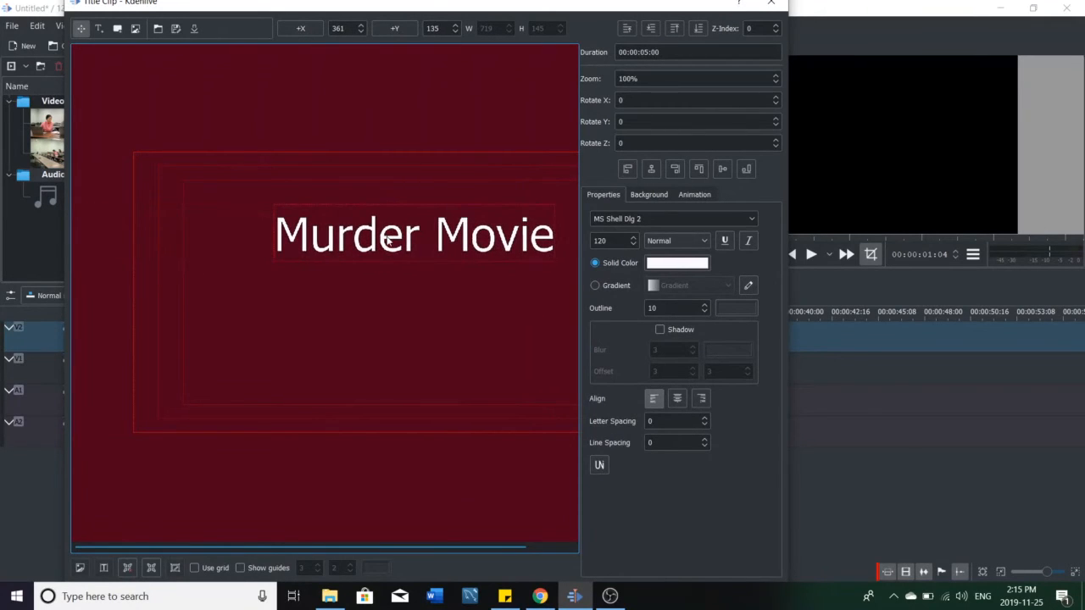
click(651, 169)
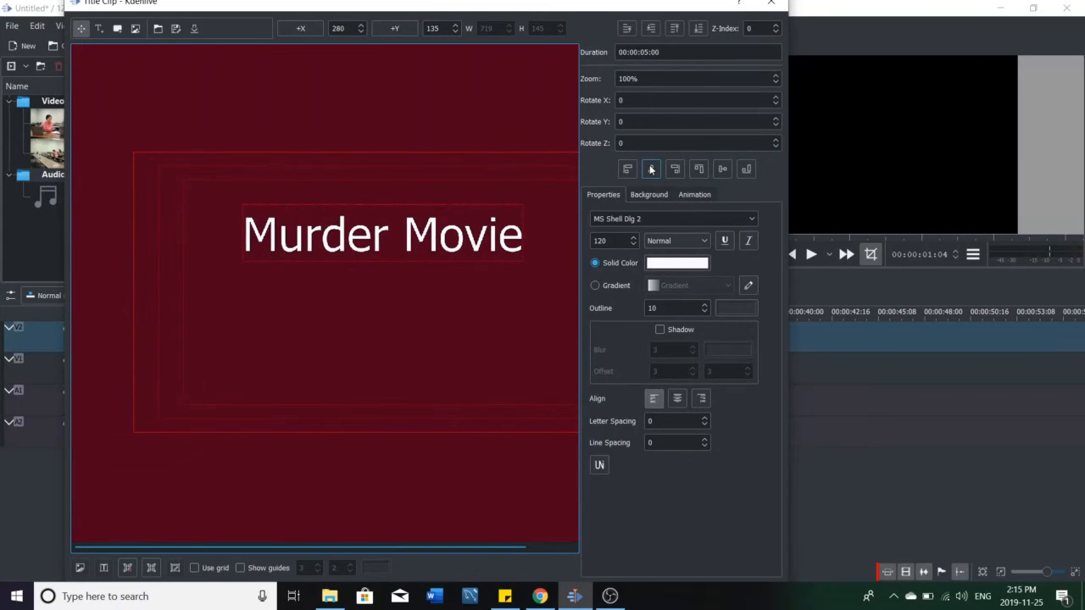
double_click(627, 242)
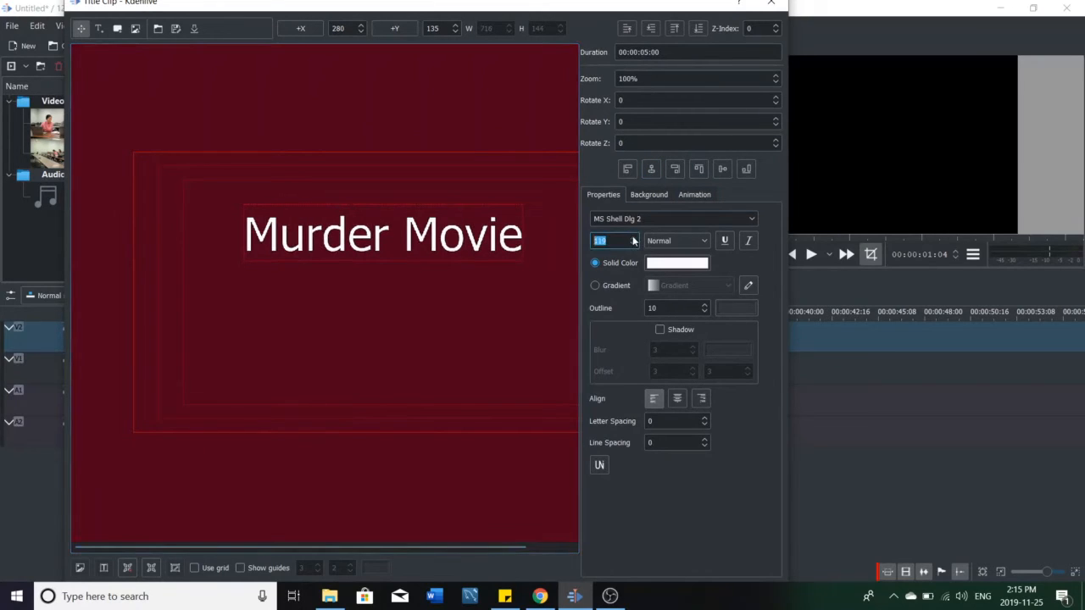
Fill the title text with the white to dark red gradient
click(595, 287)
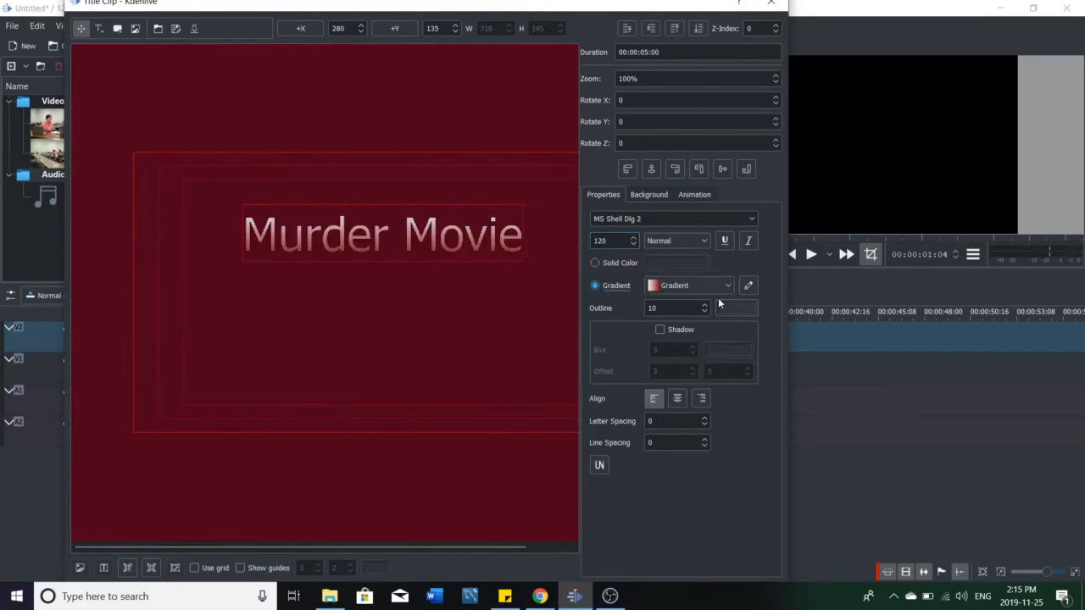
click(733, 287)
click(691, 305)
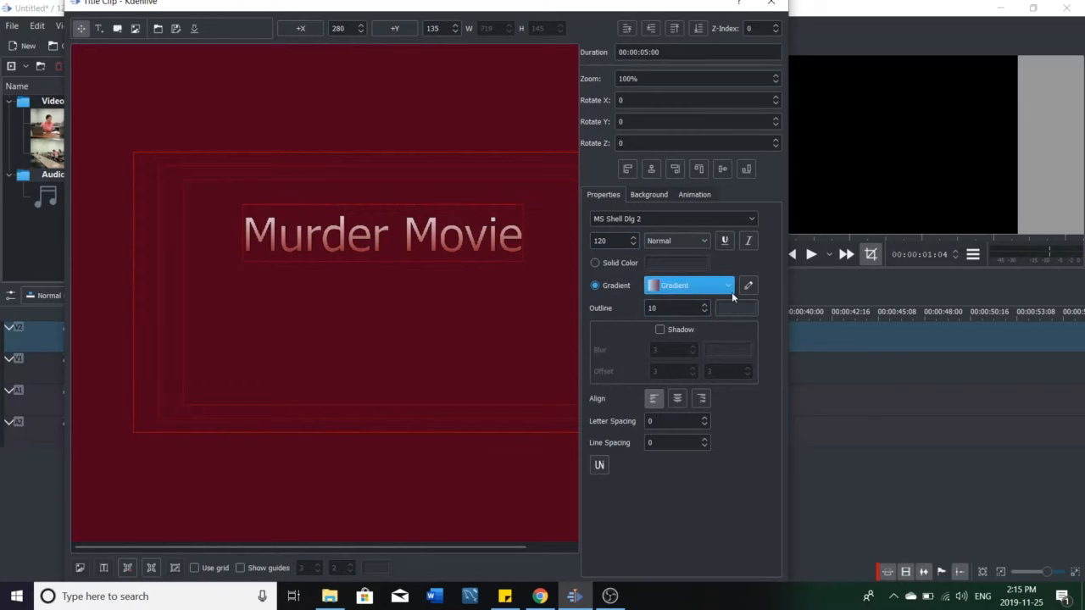
click(749, 286)
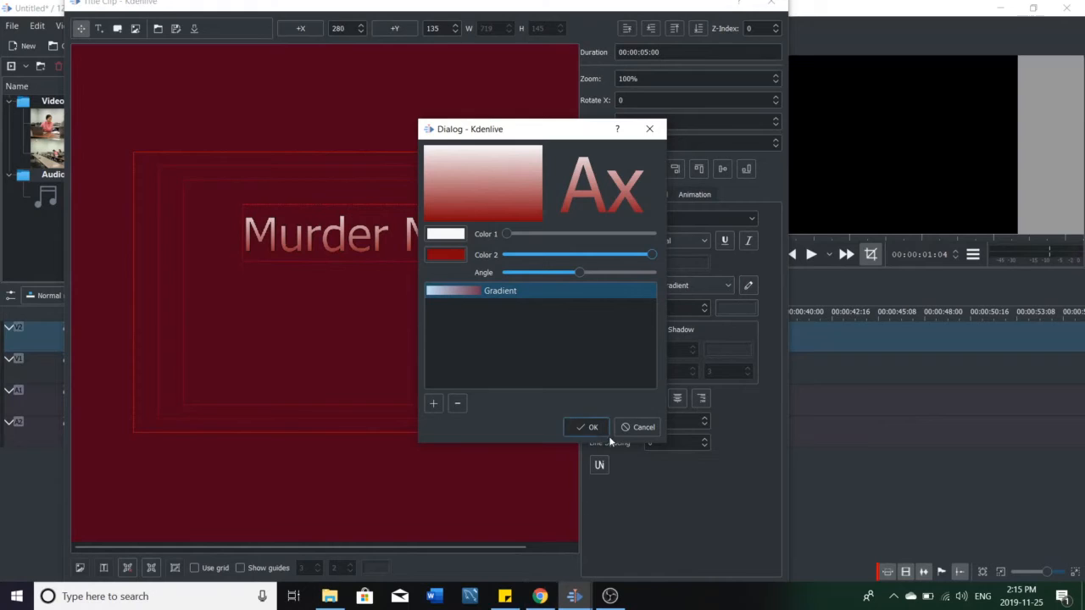
click(588, 427)
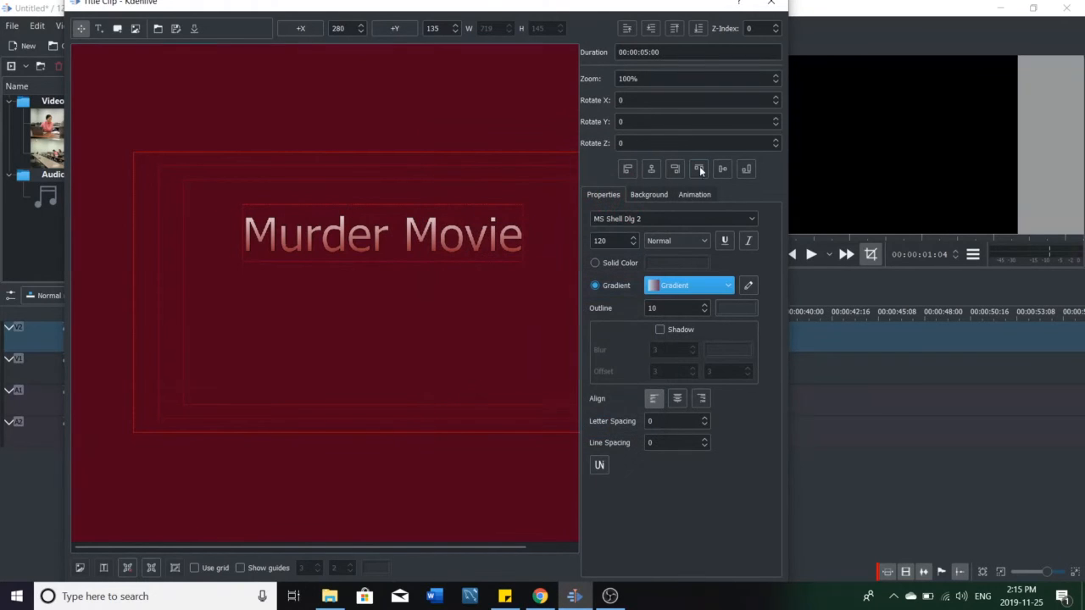
Look over the title's animation options, widen the view of the title frame, and return to the text properties
click(694, 194)
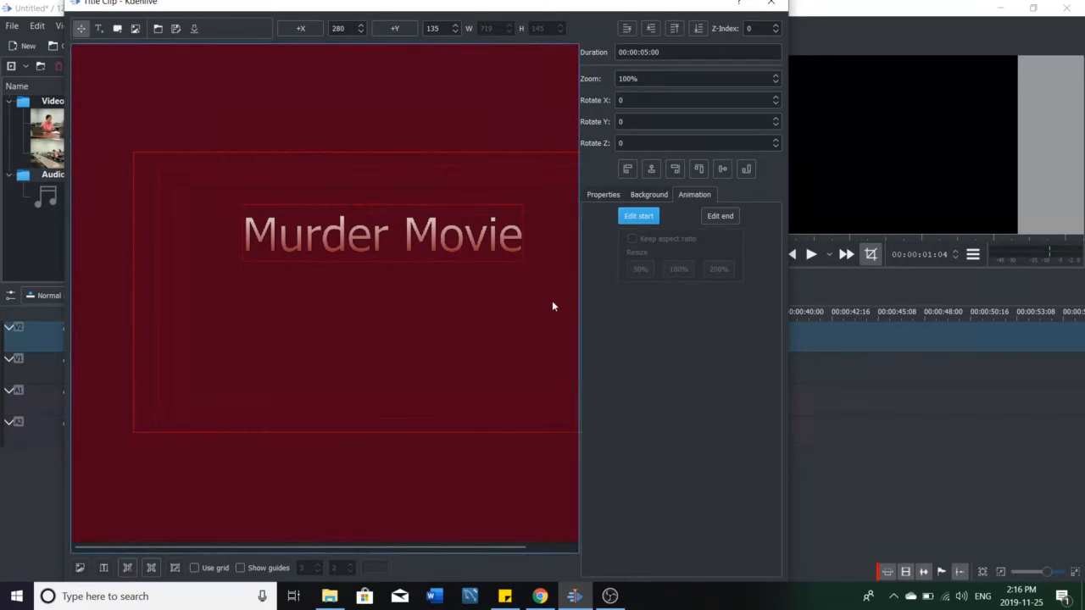
drag(592, 322, 719, 347)
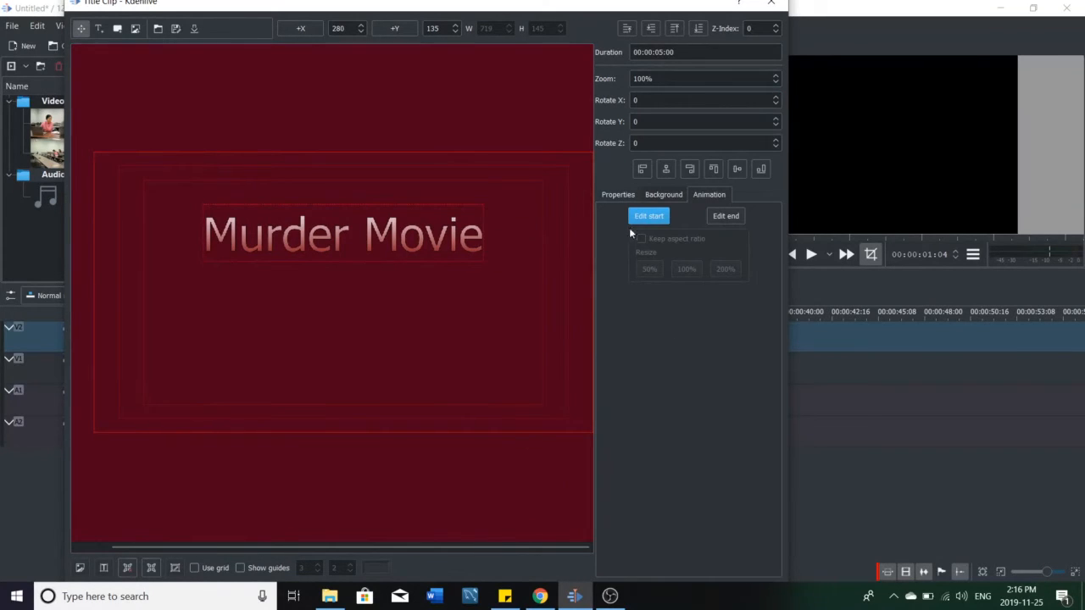
click(617, 194)
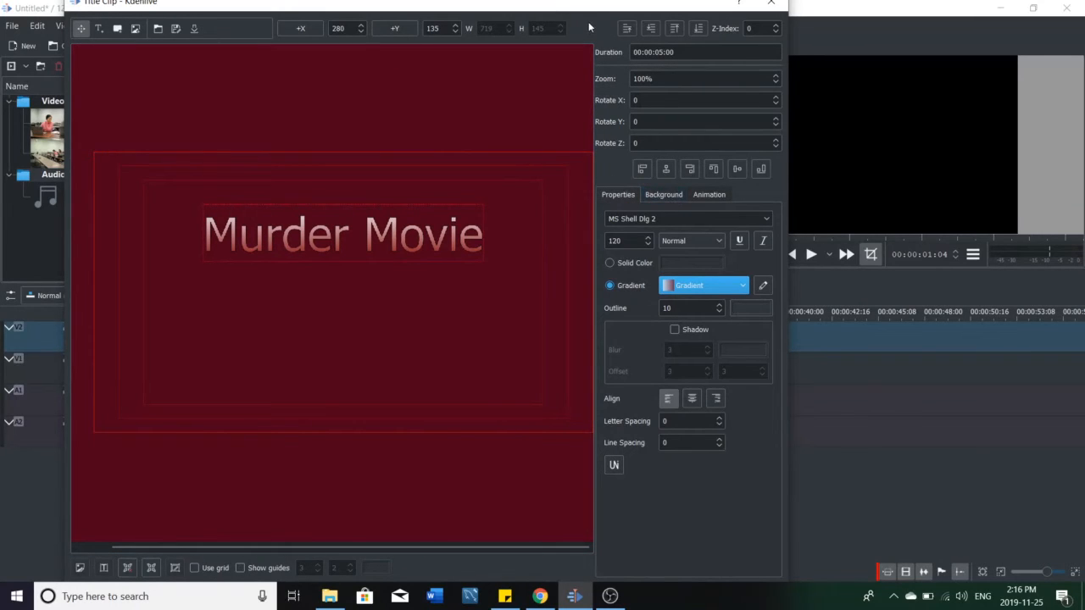
Add the finished title to the project and place the Murder Movie clip near the start of track V2
drag(589, 21, 587, 4)
click(708, 570)
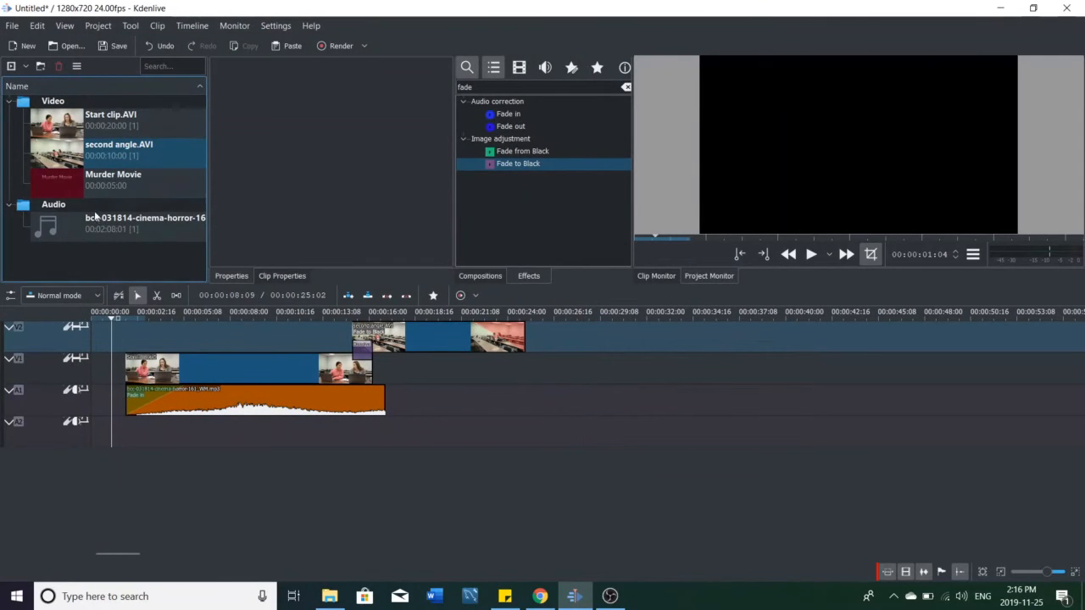
drag(75, 187, 106, 339)
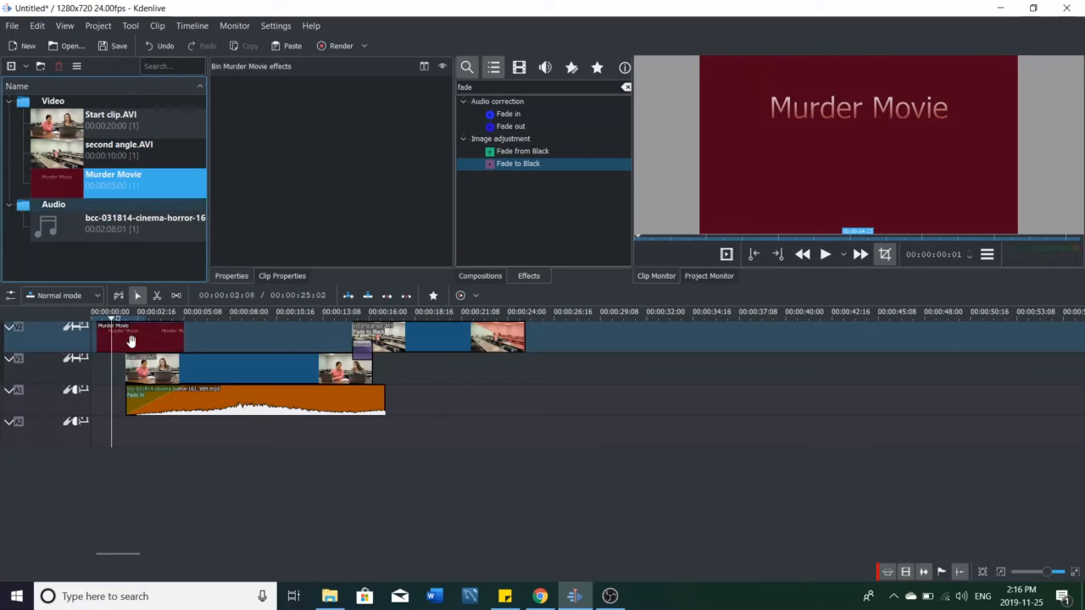
Move the Murder Movie title to the very start of track V2, trim its end to where the Start clip begins, and play the project
click(130, 344)
drag(128, 342, 93, 327)
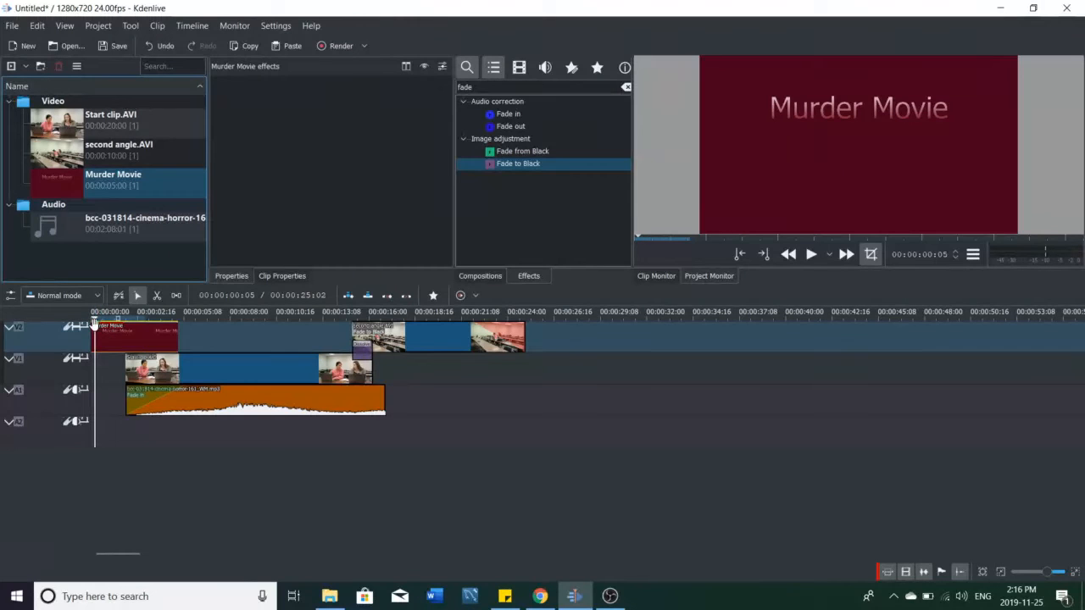
click(811, 254)
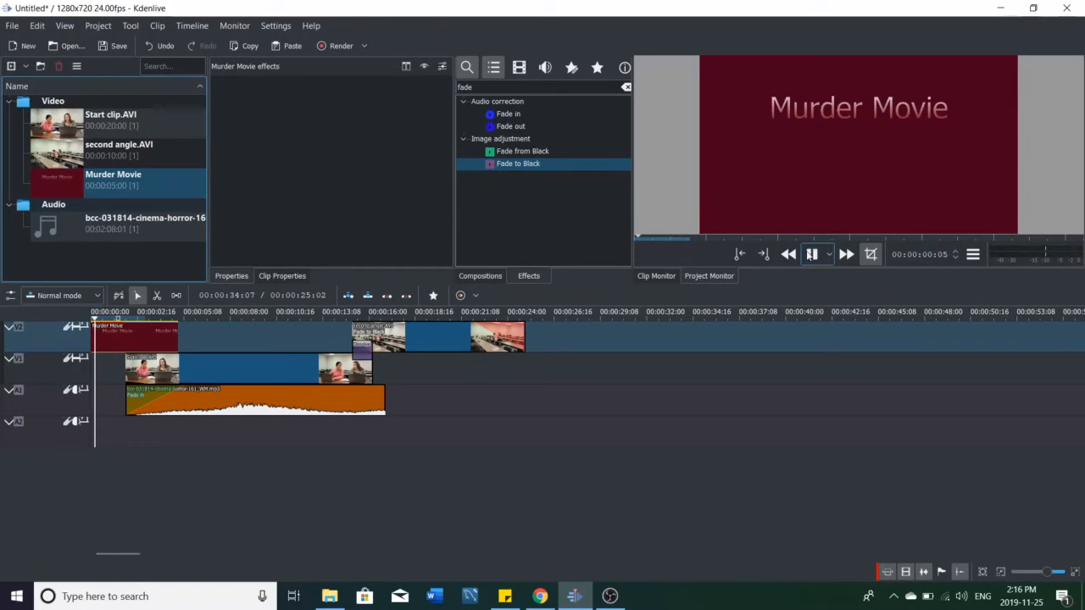
drag(177, 341, 125, 342)
click(810, 254)
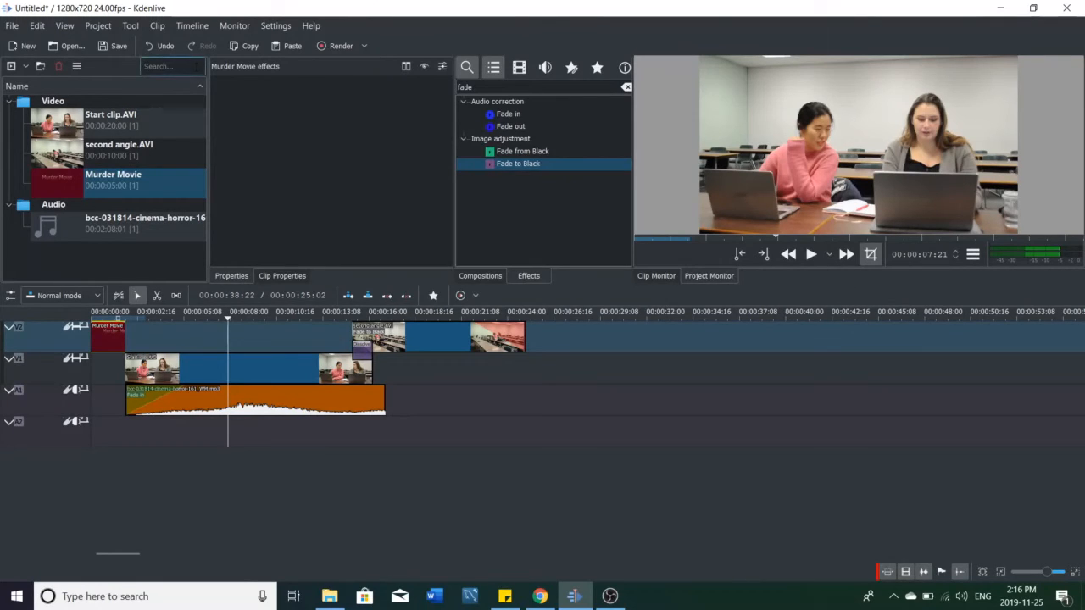
View the project monitor in fullscreen and return to the editing window
click(235, 26)
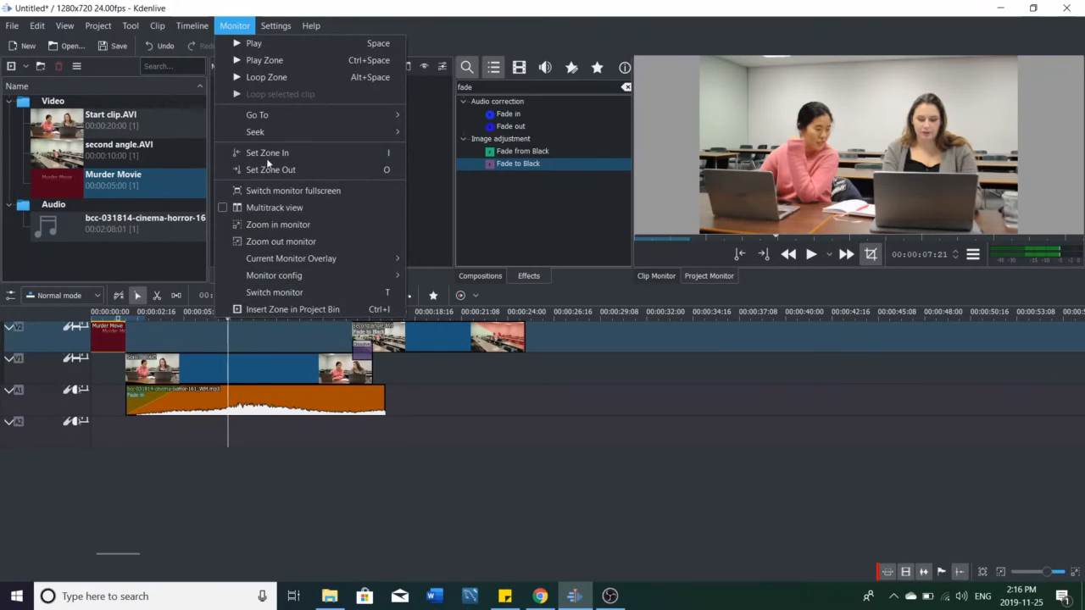
click(276, 192)
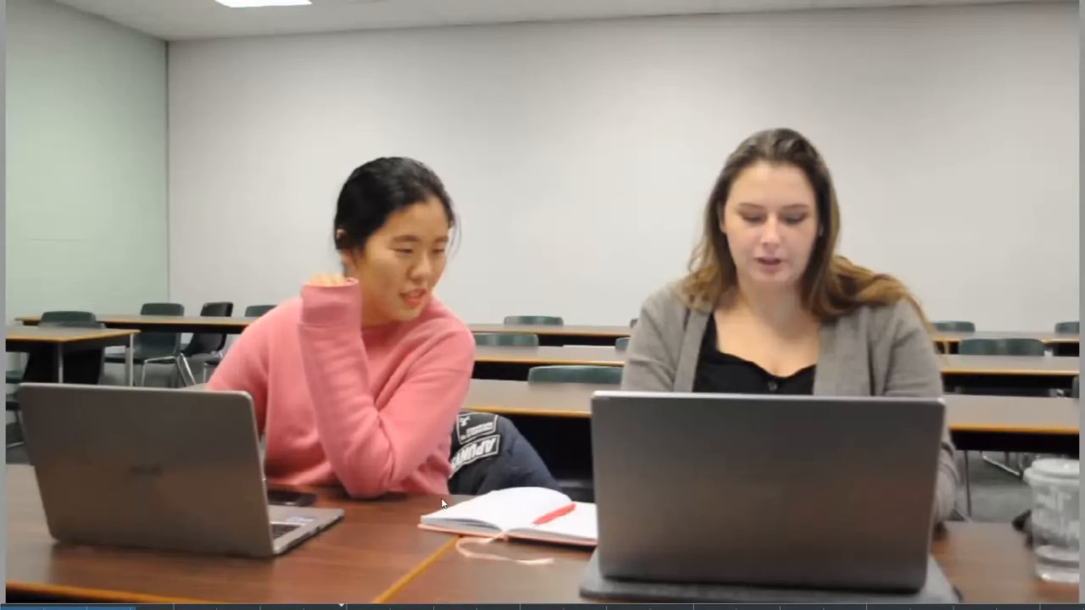
click(1071, 13)
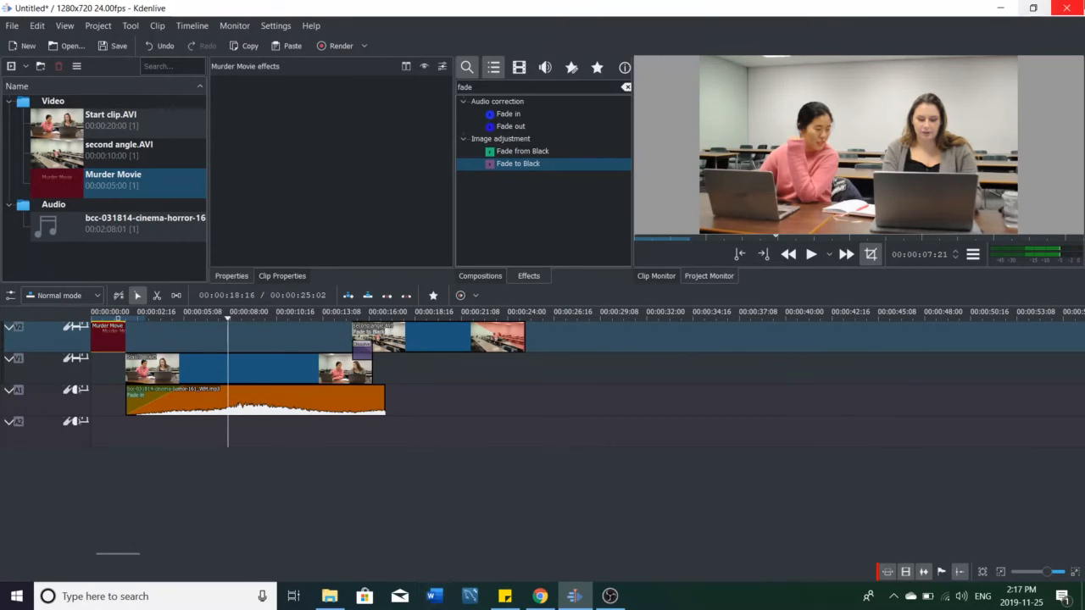
Close Kdenlive without saving the changes to the project
click(1067, 7)
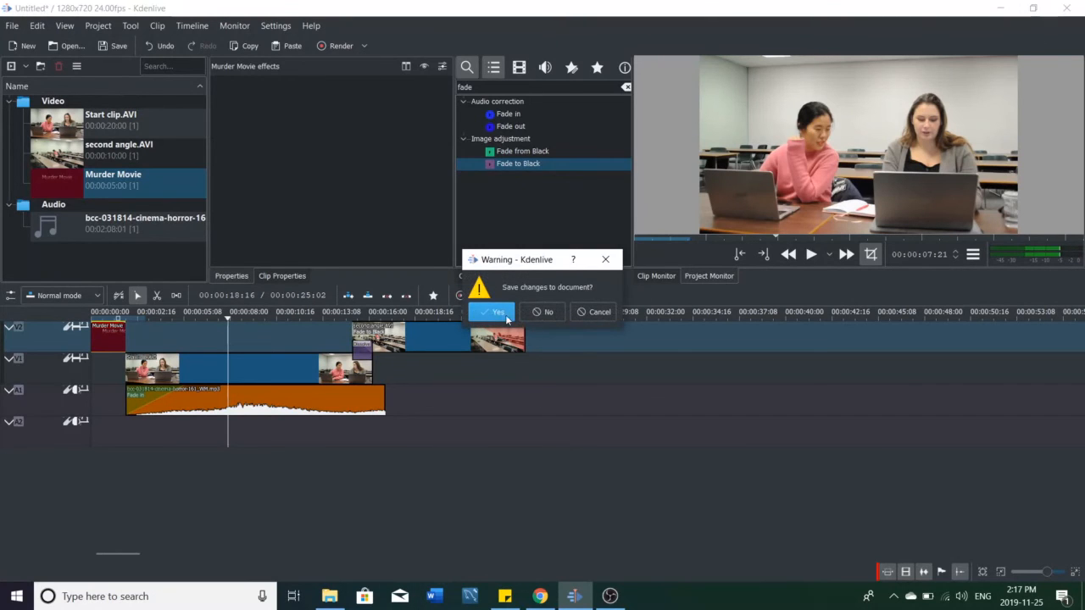
click(541, 312)
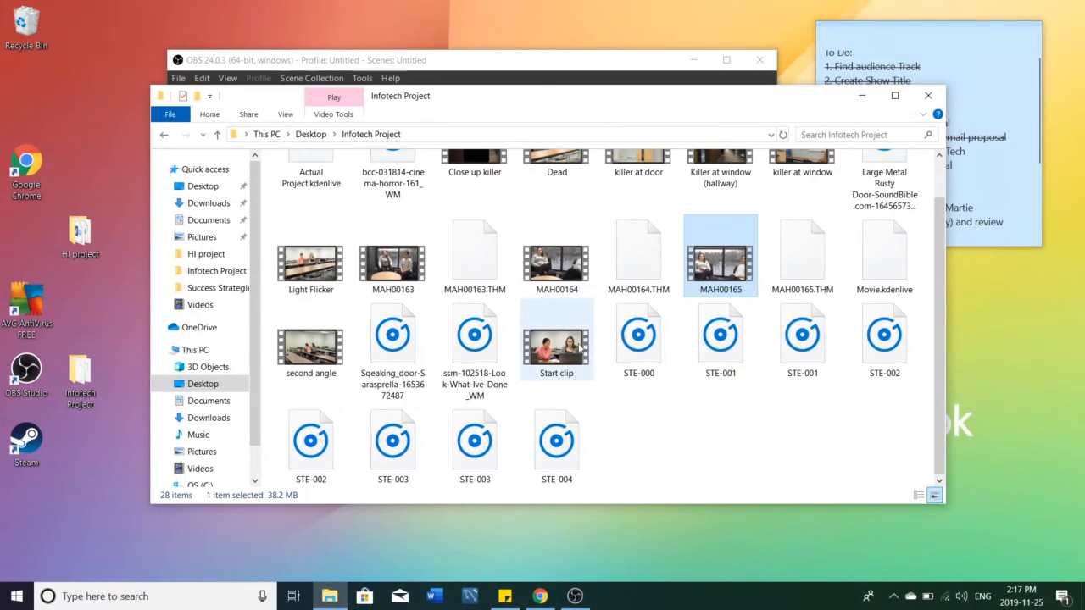
Switch to File Explorer, open the "untitled" video from the Videos folder, and show it in full screen
click(199, 305)
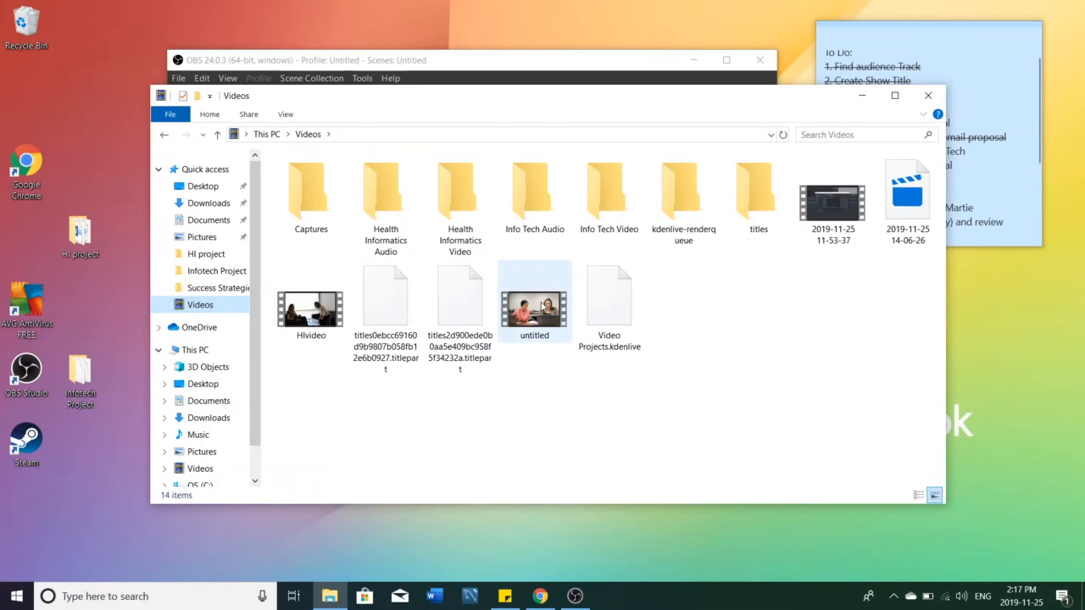
double_click(535, 284)
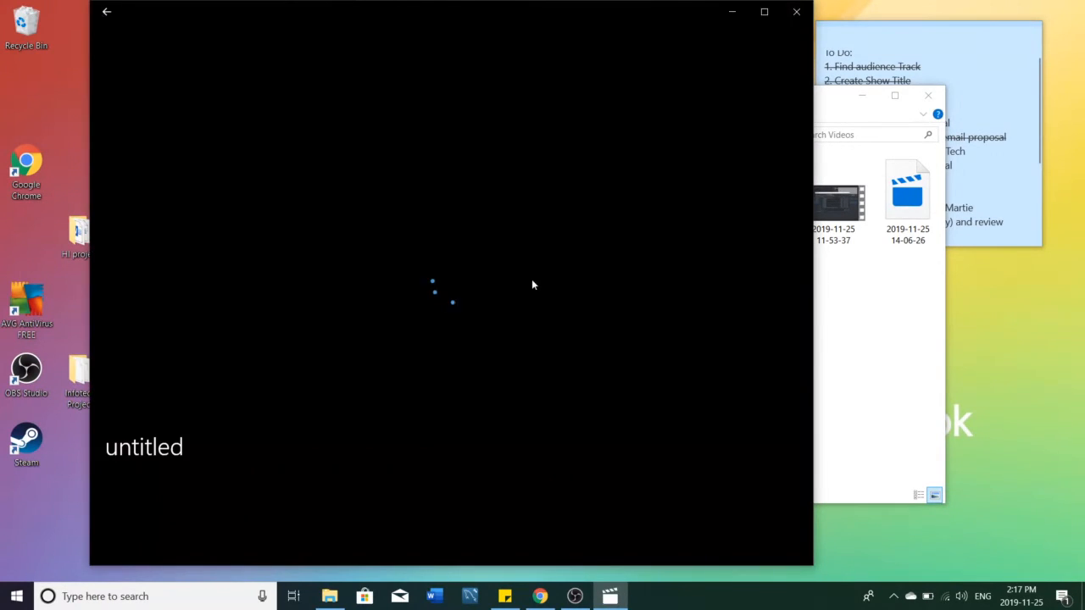
click(746, 539)
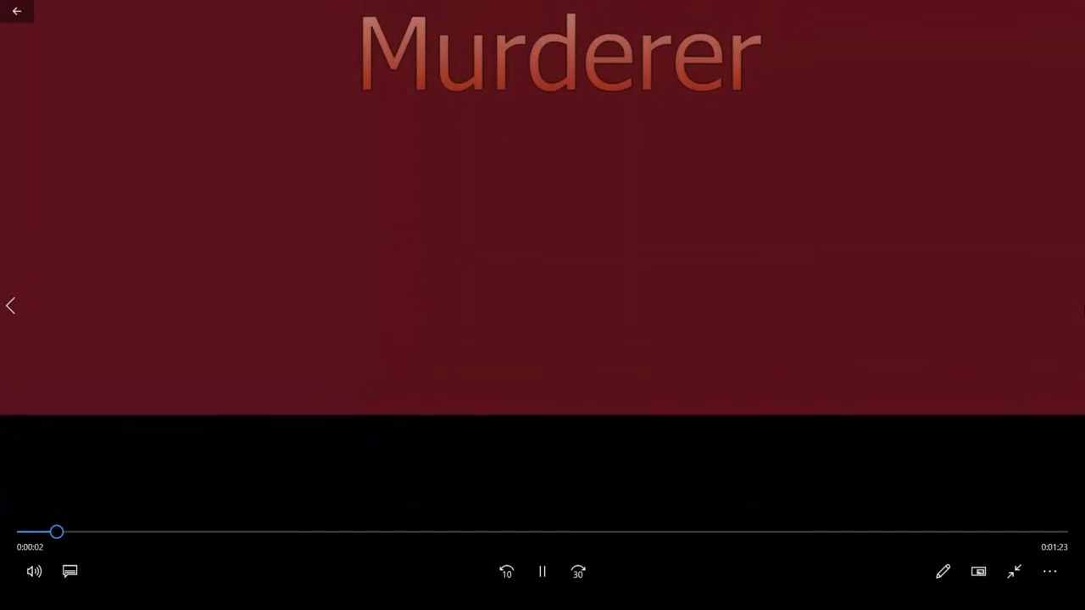
Raise the system volume to 100 while the "untitled" video plays
key(XF86AudioRaiseVolume)
key(XF86AudioRaiseVolume)
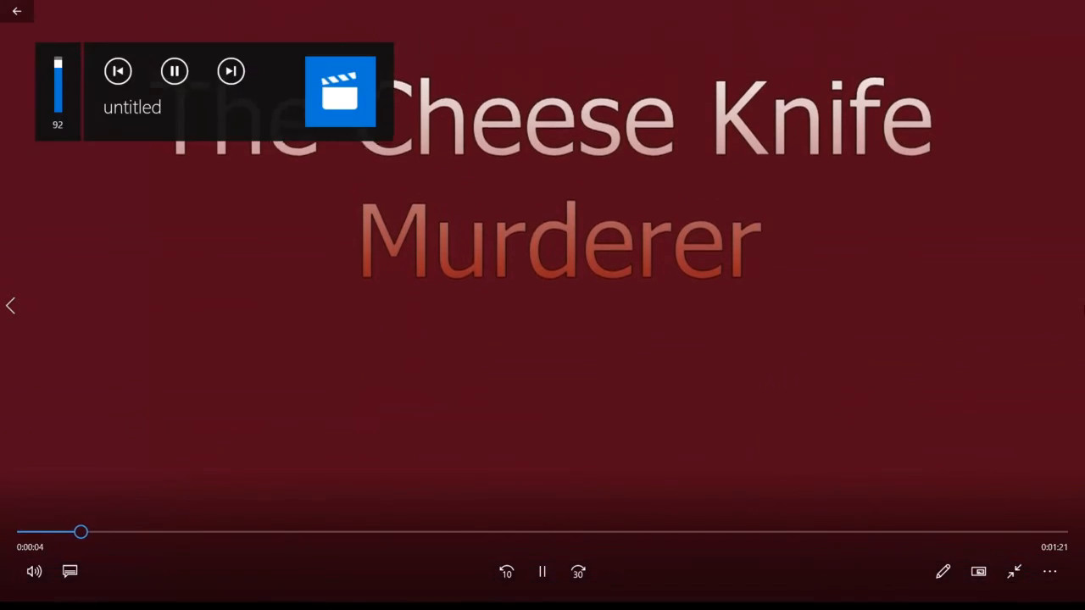
key(XF86AudioRaiseVolume)
key(XF86AudioRaiseVolume)
key(XF86AudioRaiseVolume)
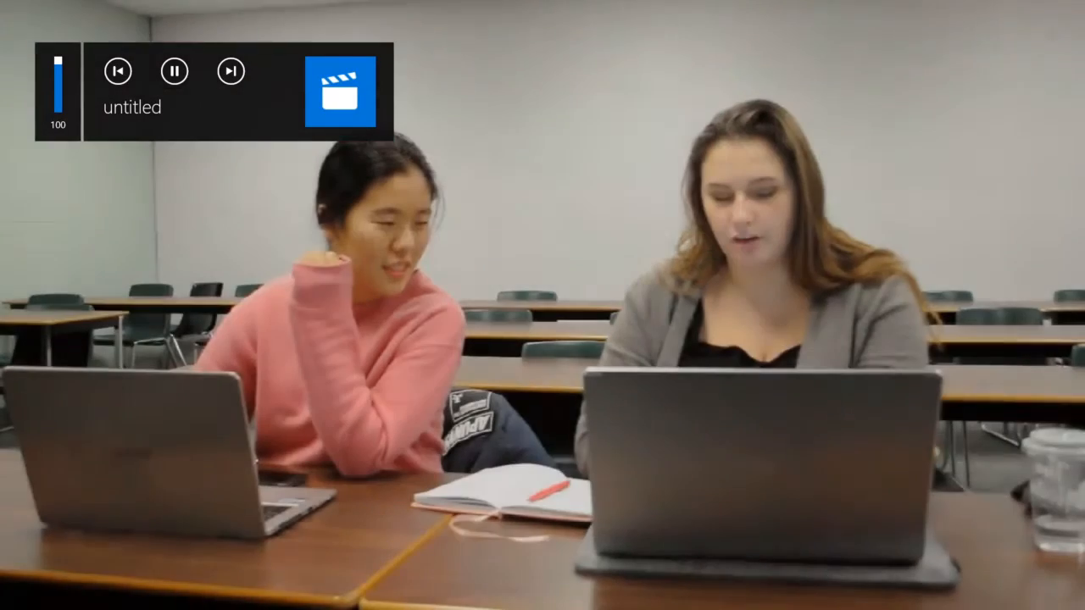